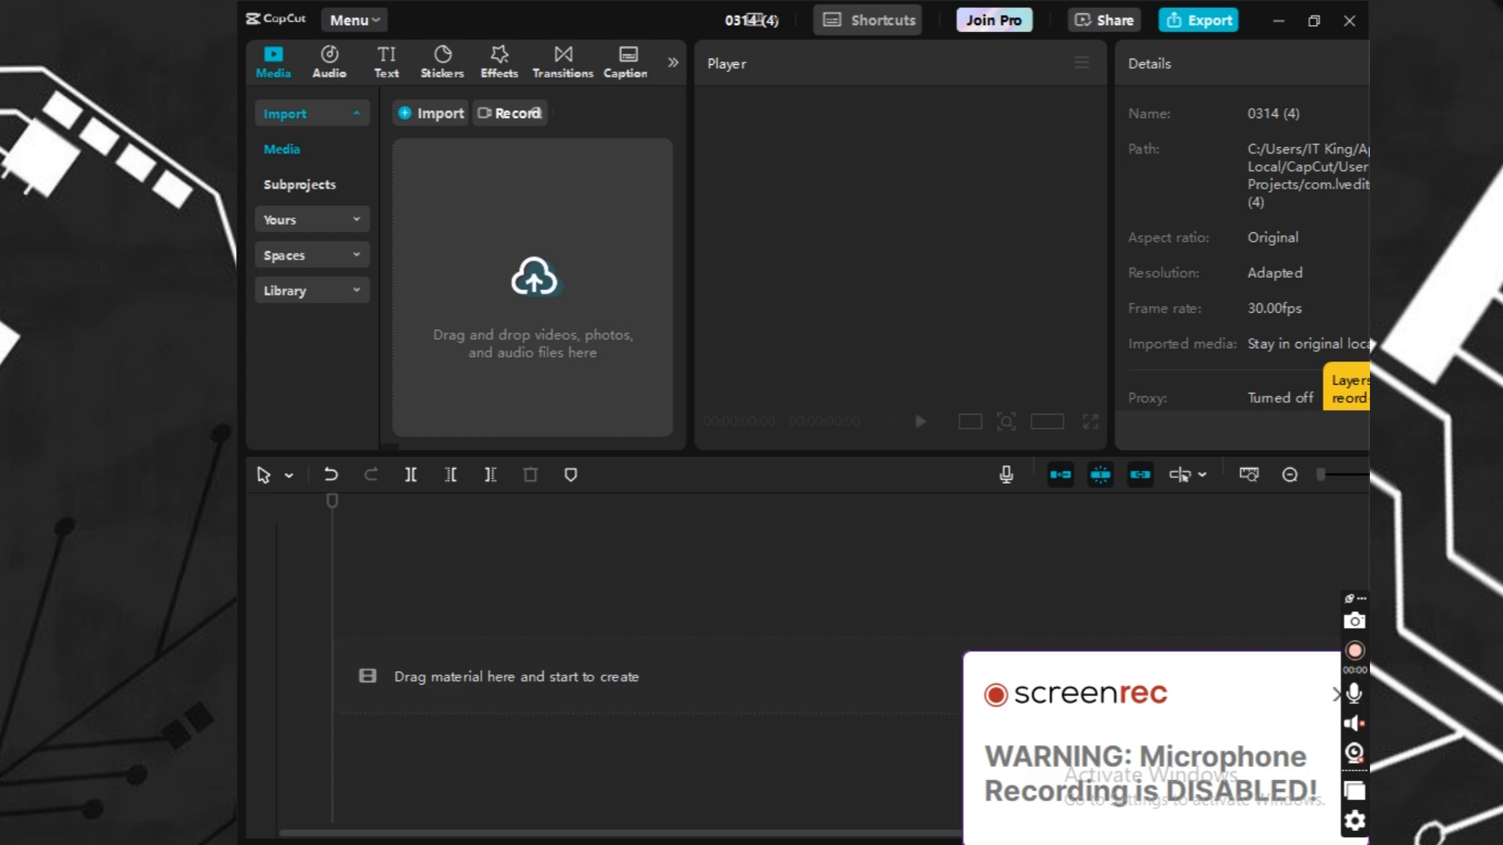
pyautogui.click(1332, 698)
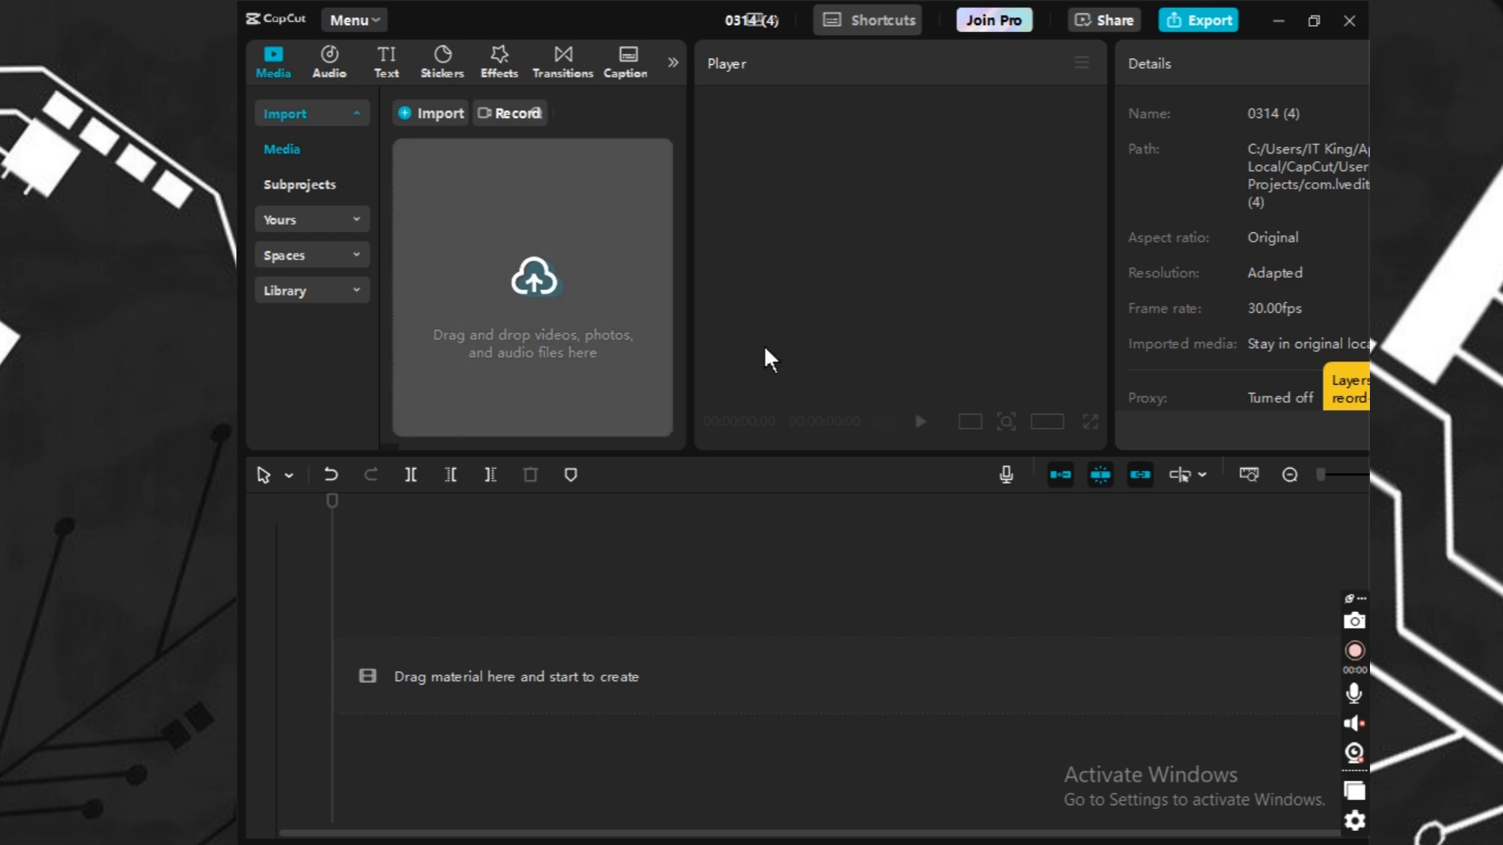
pyautogui.click(486, 262)
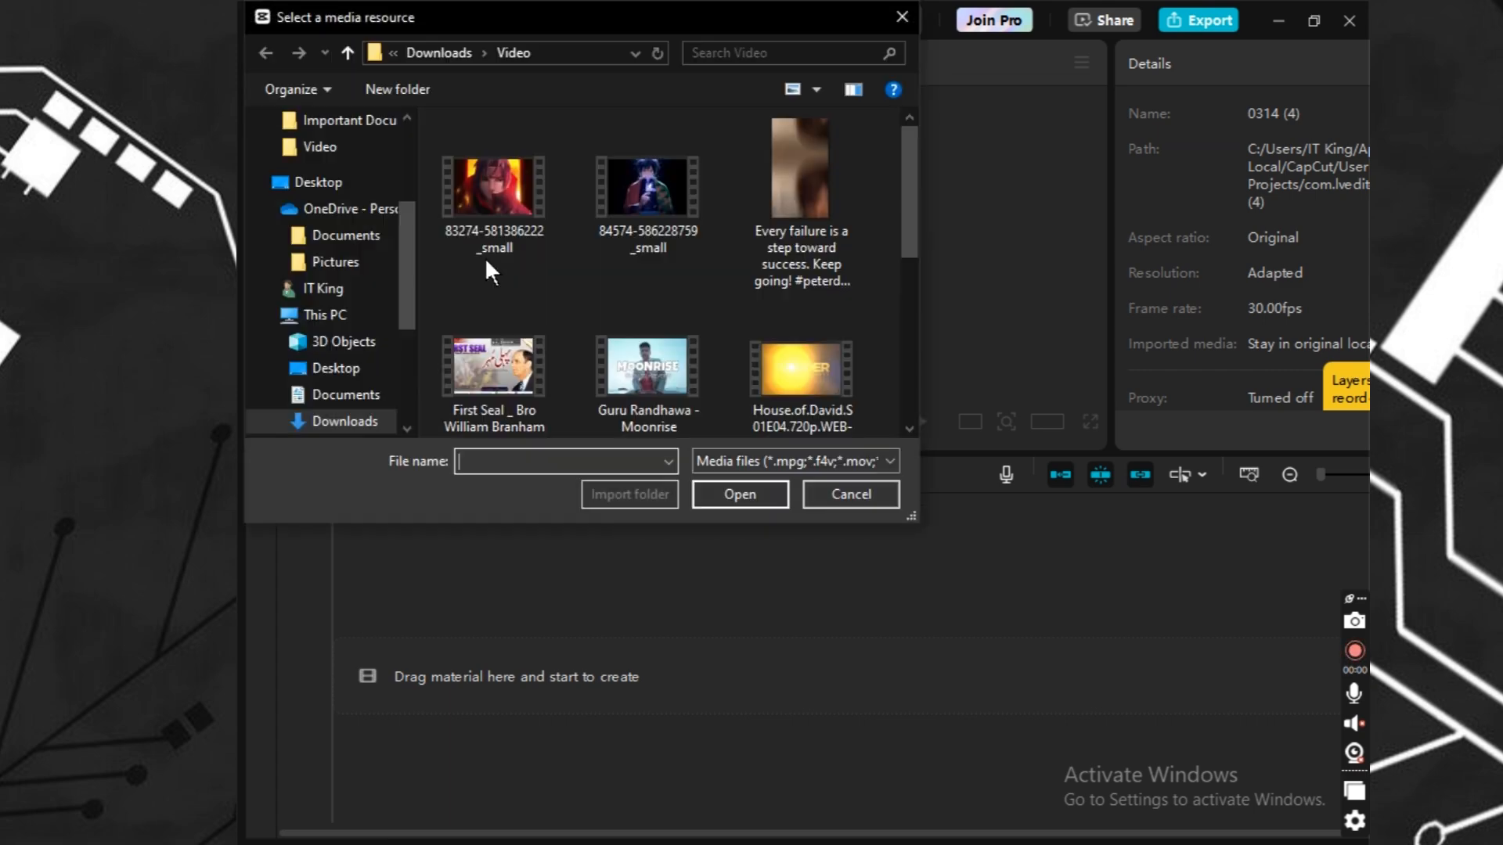
pyautogui.click(621, 194)
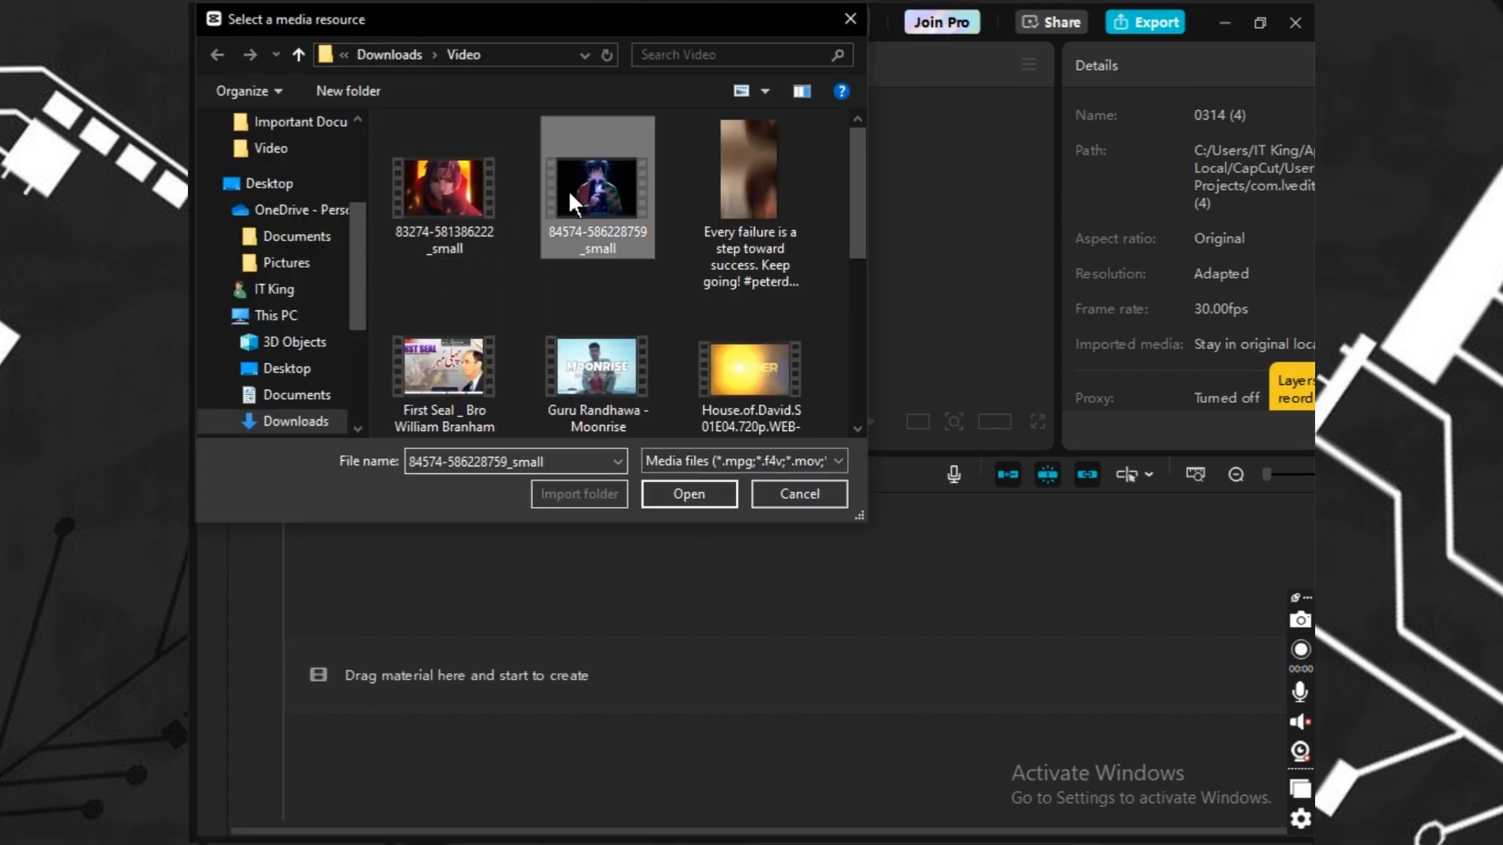
pyautogui.doubleClick(569, 193)
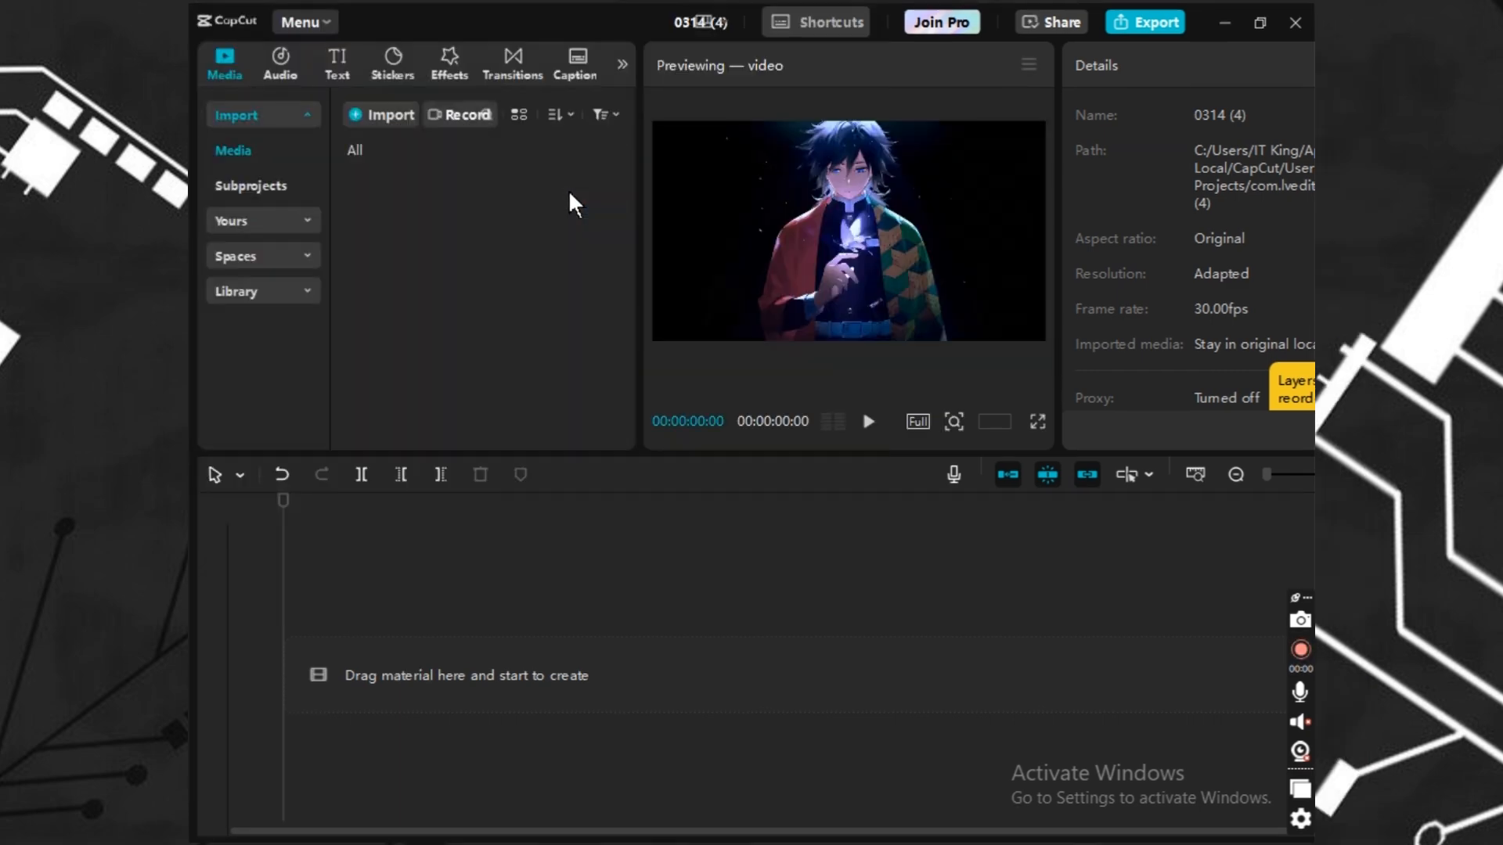
# Place the imported clip on the timeline and preview its playback briefly.
pyautogui.moveTo(407, 213); pyautogui.dragTo(384, 665)
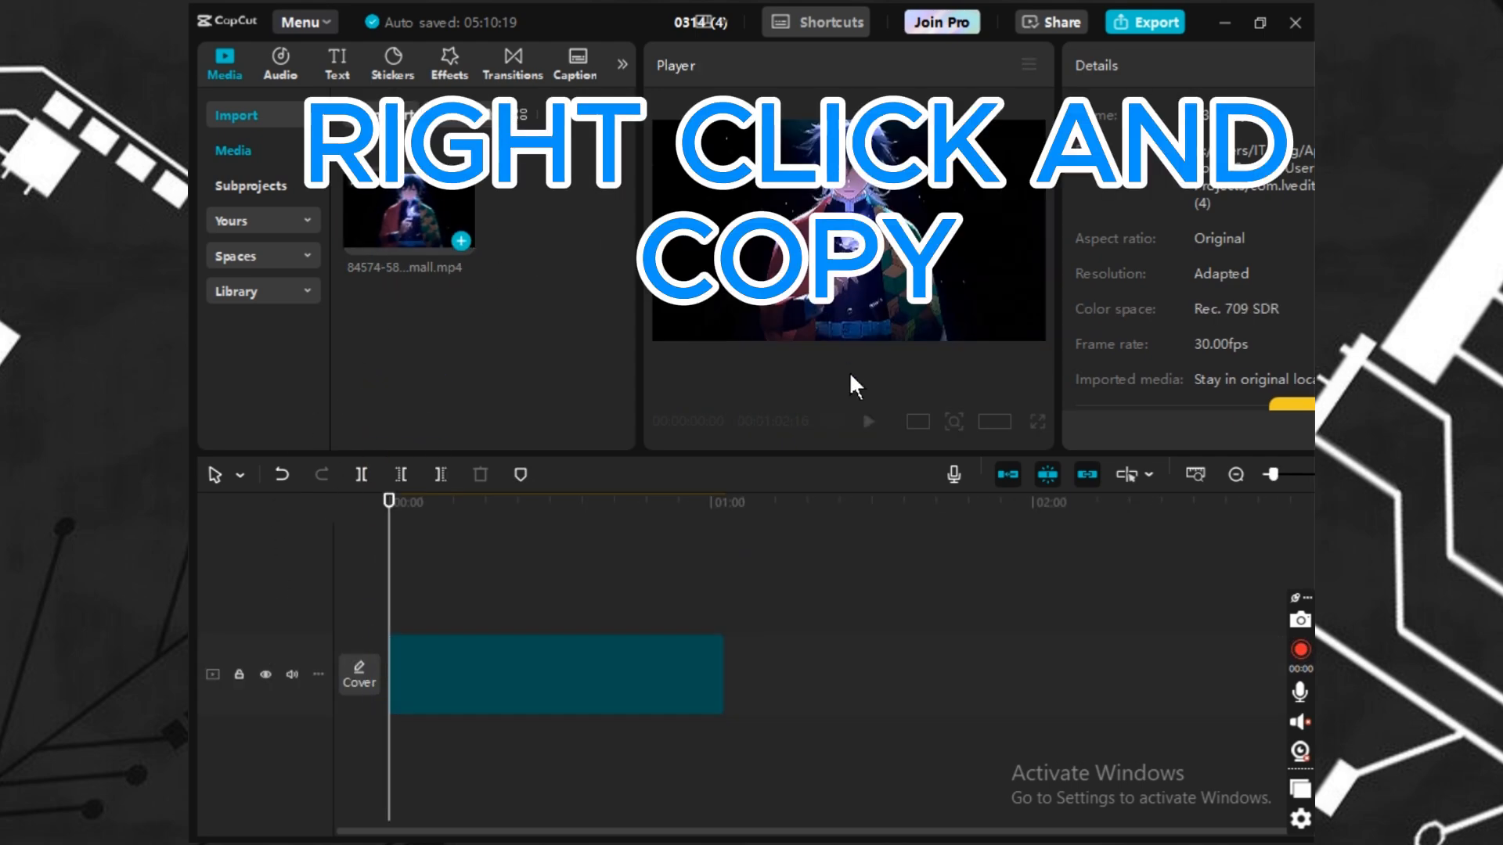
pyautogui.click(624, 648)
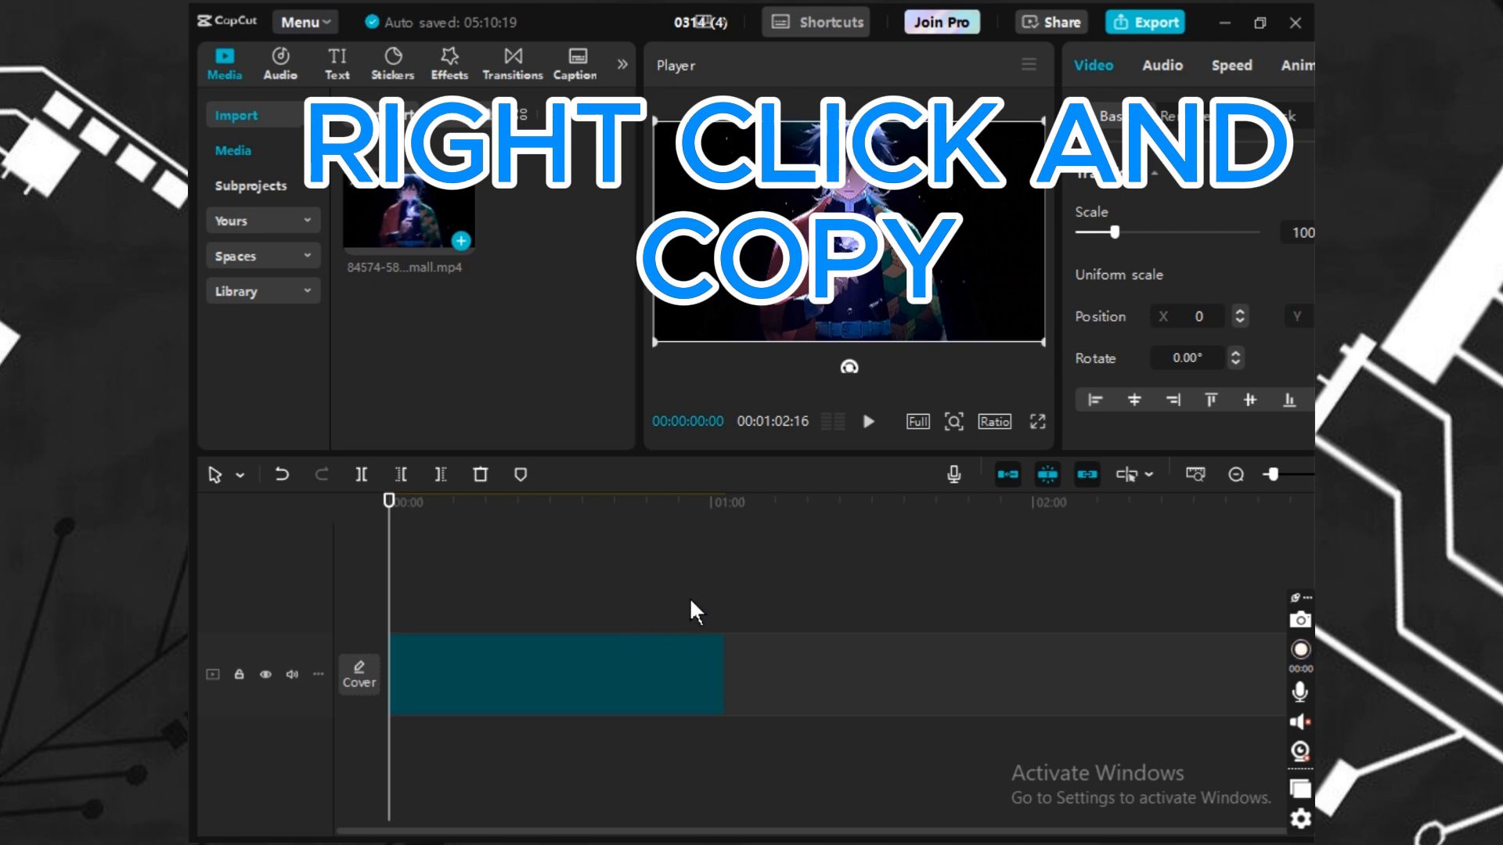
pyautogui.click(868, 422)
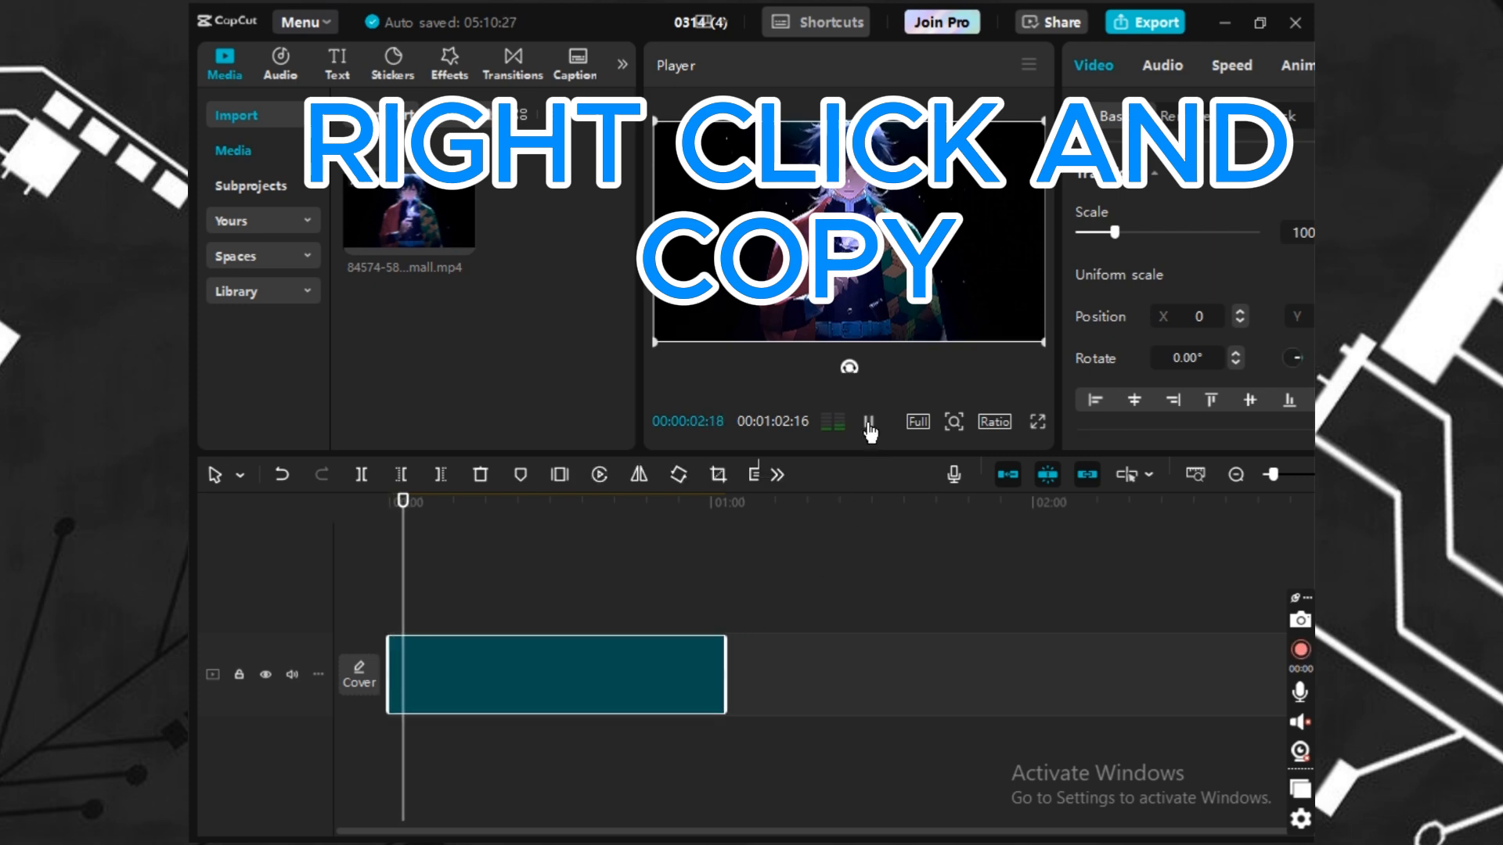
pyautogui.click(869, 423)
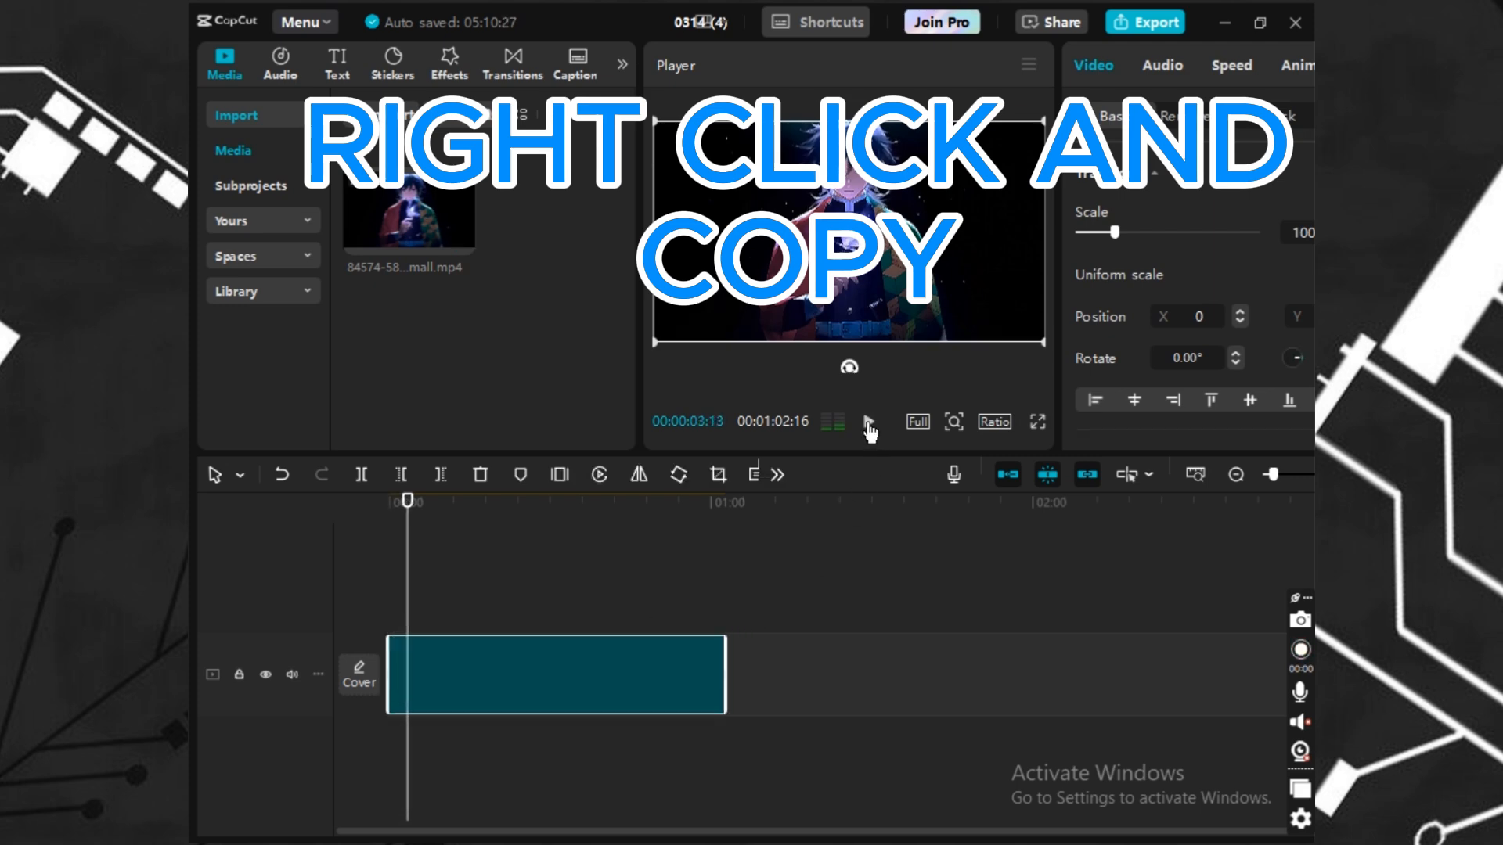
# Copy the clip and paste a duplicate onto a new track above the original, aligned at the start.
pyautogui.rightClick(580, 661)
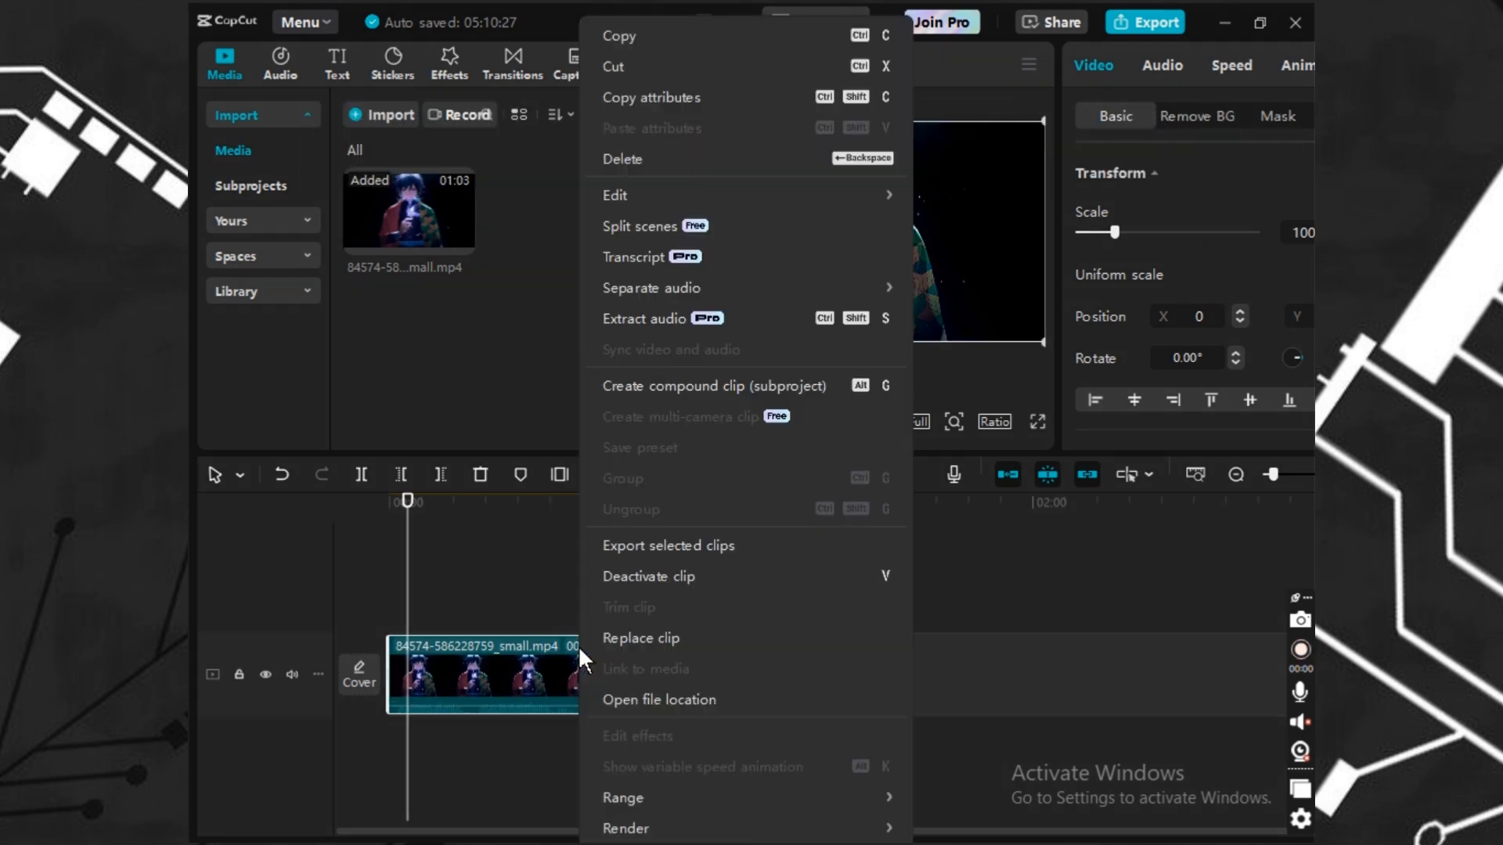
pyautogui.click(618, 38)
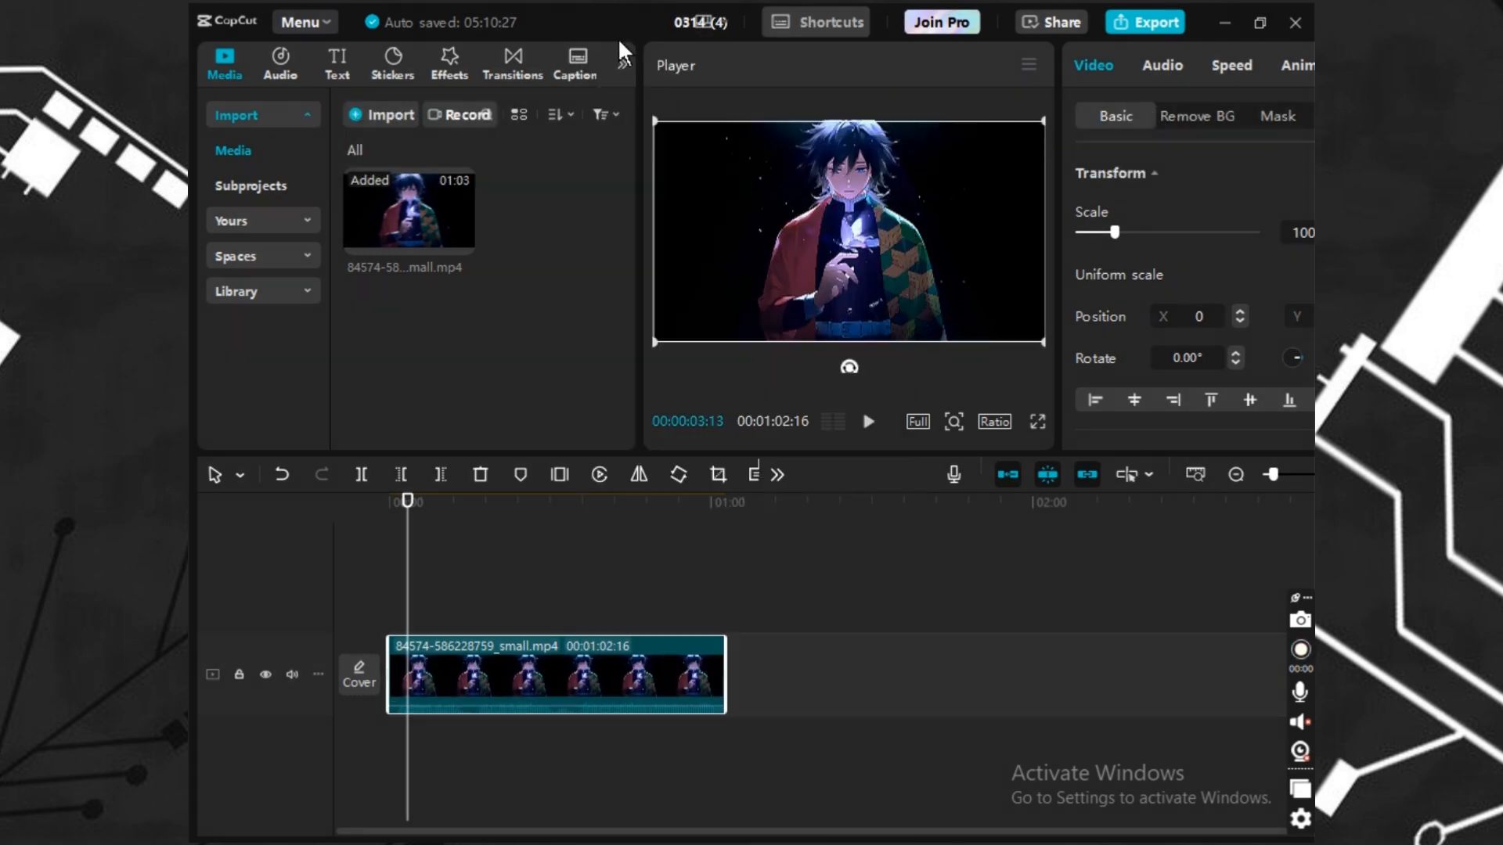
pyautogui.rightClick(528, 546)
pyautogui.click(565, 562)
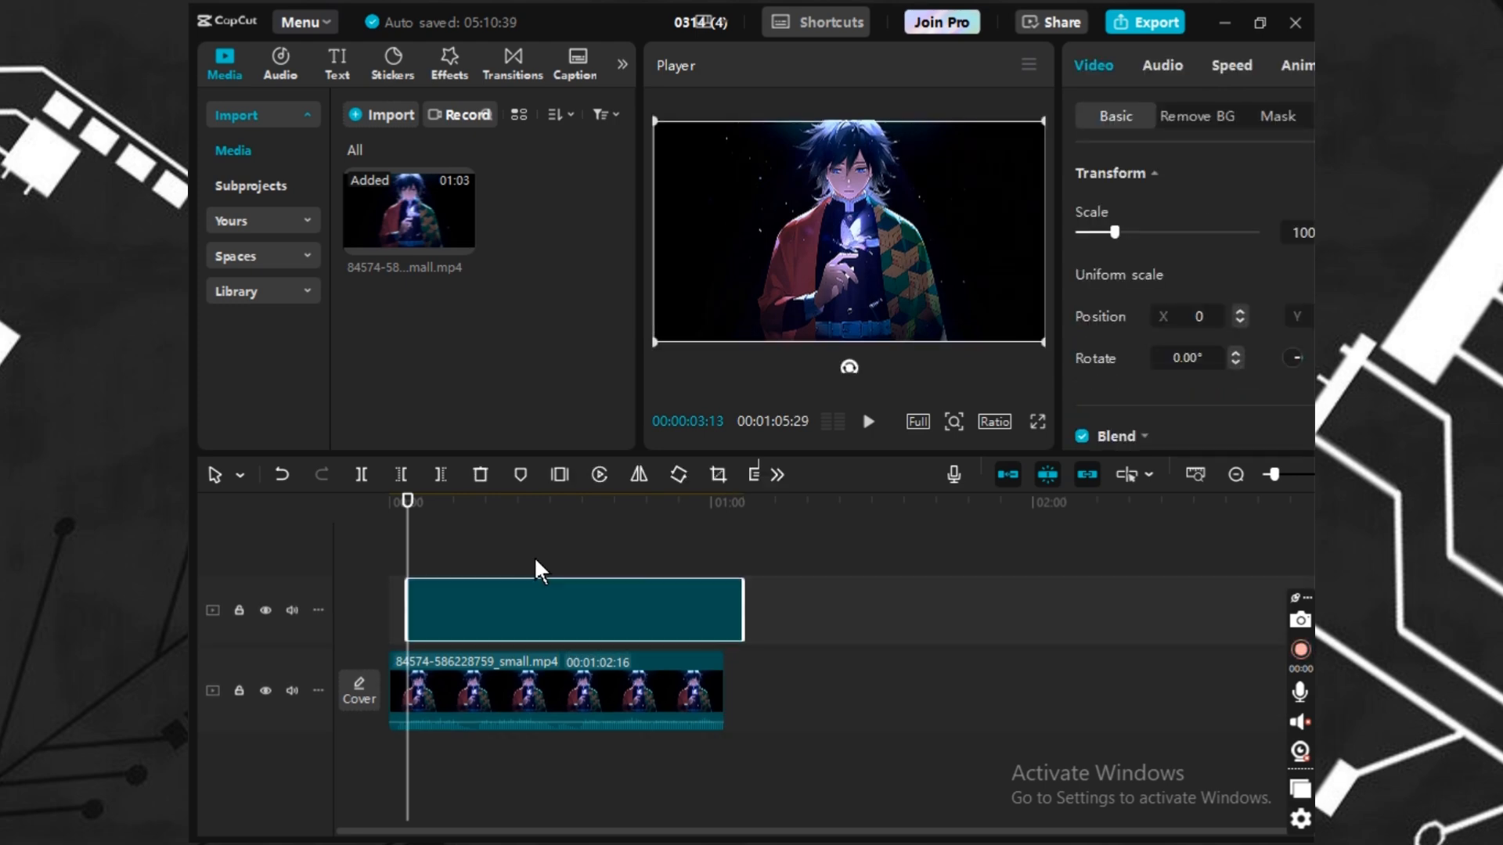
pyautogui.moveTo(496, 608); pyautogui.dragTo(501, 603)
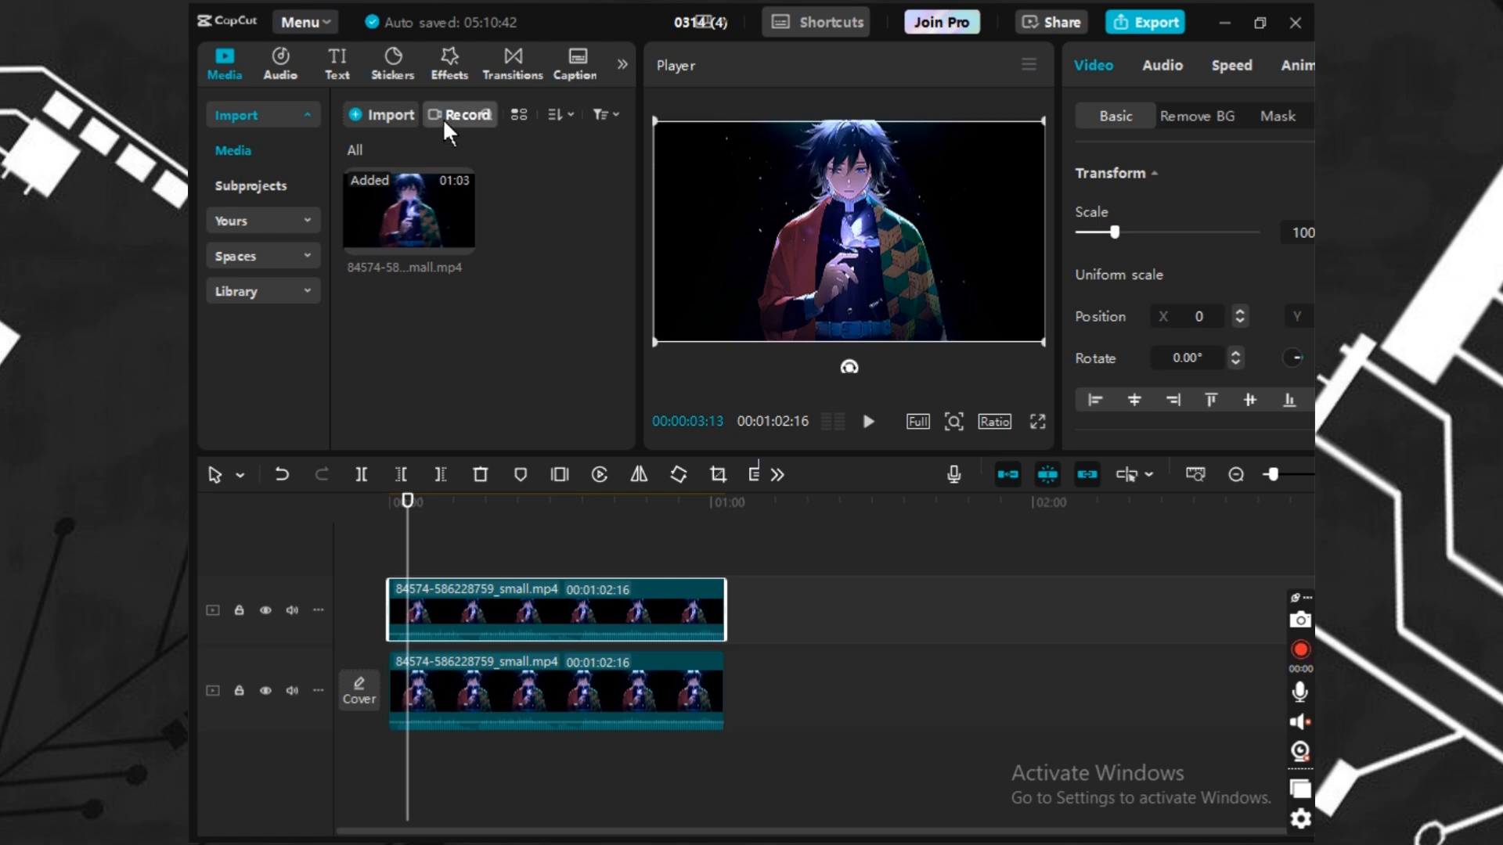
# Set the upper clip's blend mode to Color dodge at full opacity.
pyautogui.scroll(-2, 1098, 336)
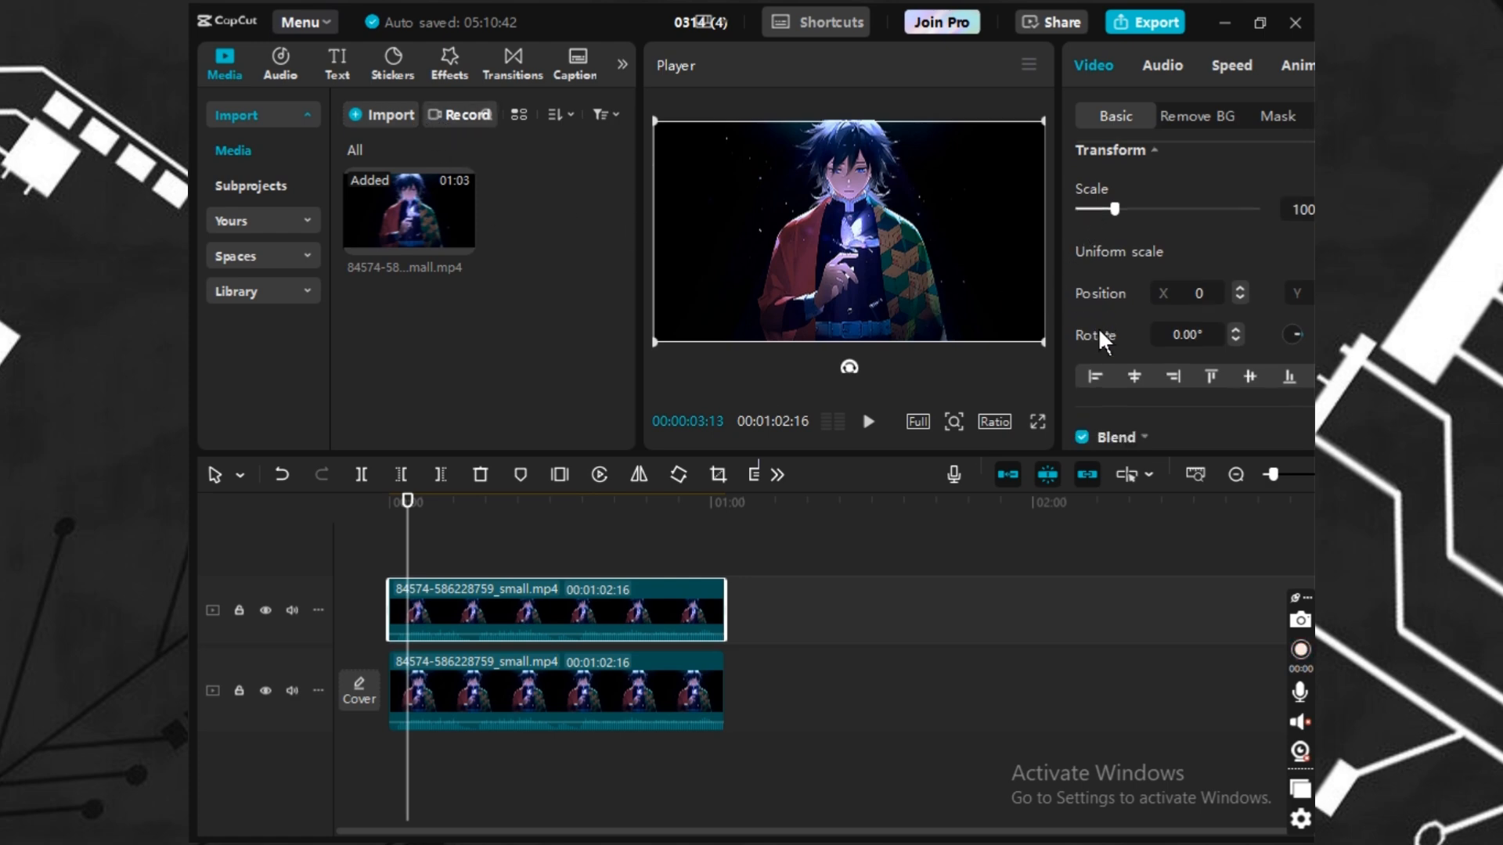
pyautogui.scroll(-2, 1104, 341)
pyautogui.click(1143, 304)
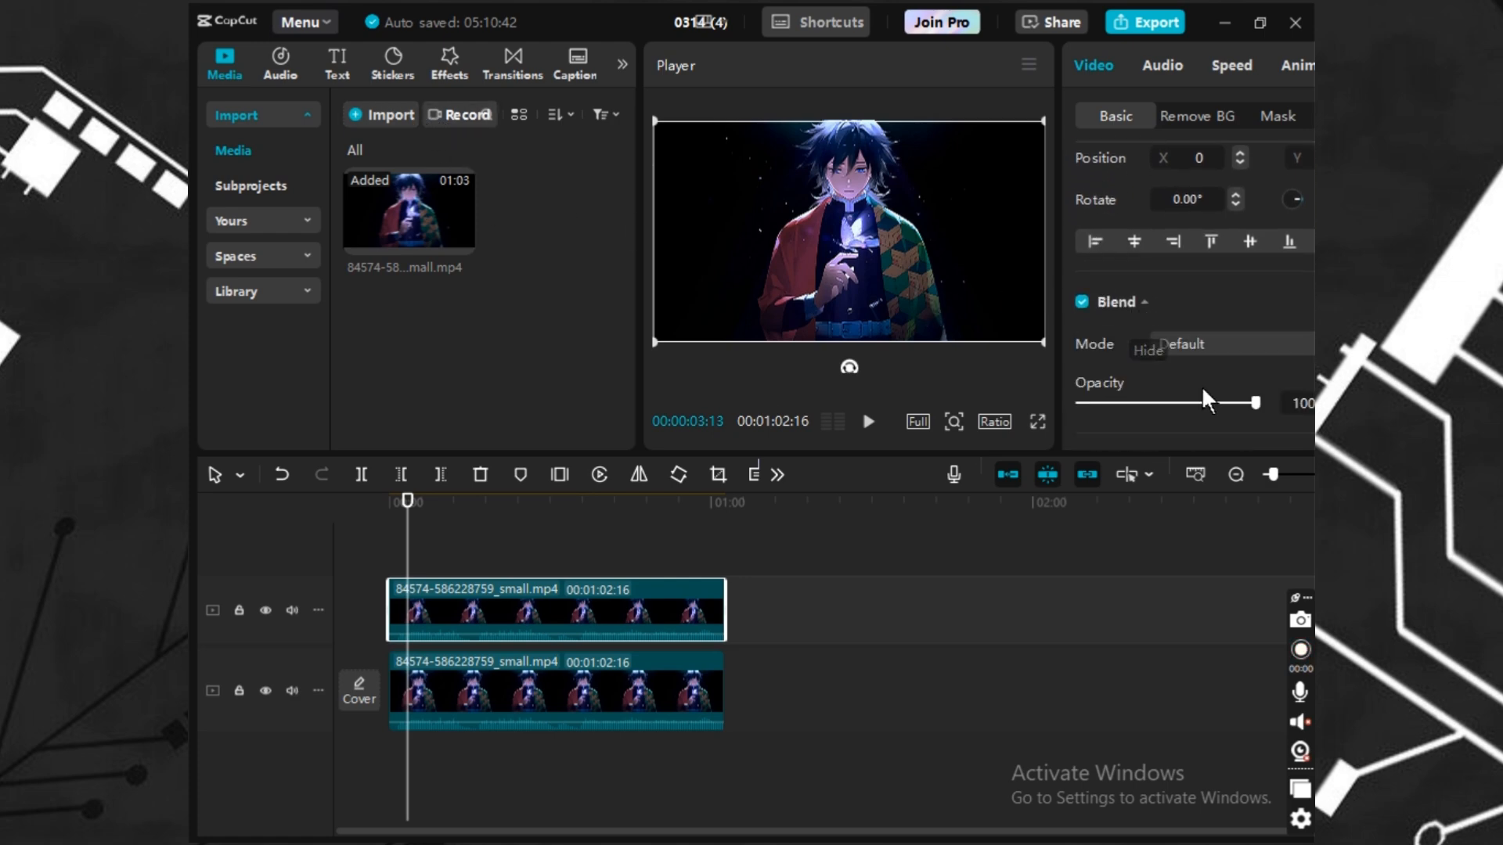
pyautogui.click(1225, 402)
pyautogui.moveTo(1228, 402); pyautogui.dragTo(1291, 403)
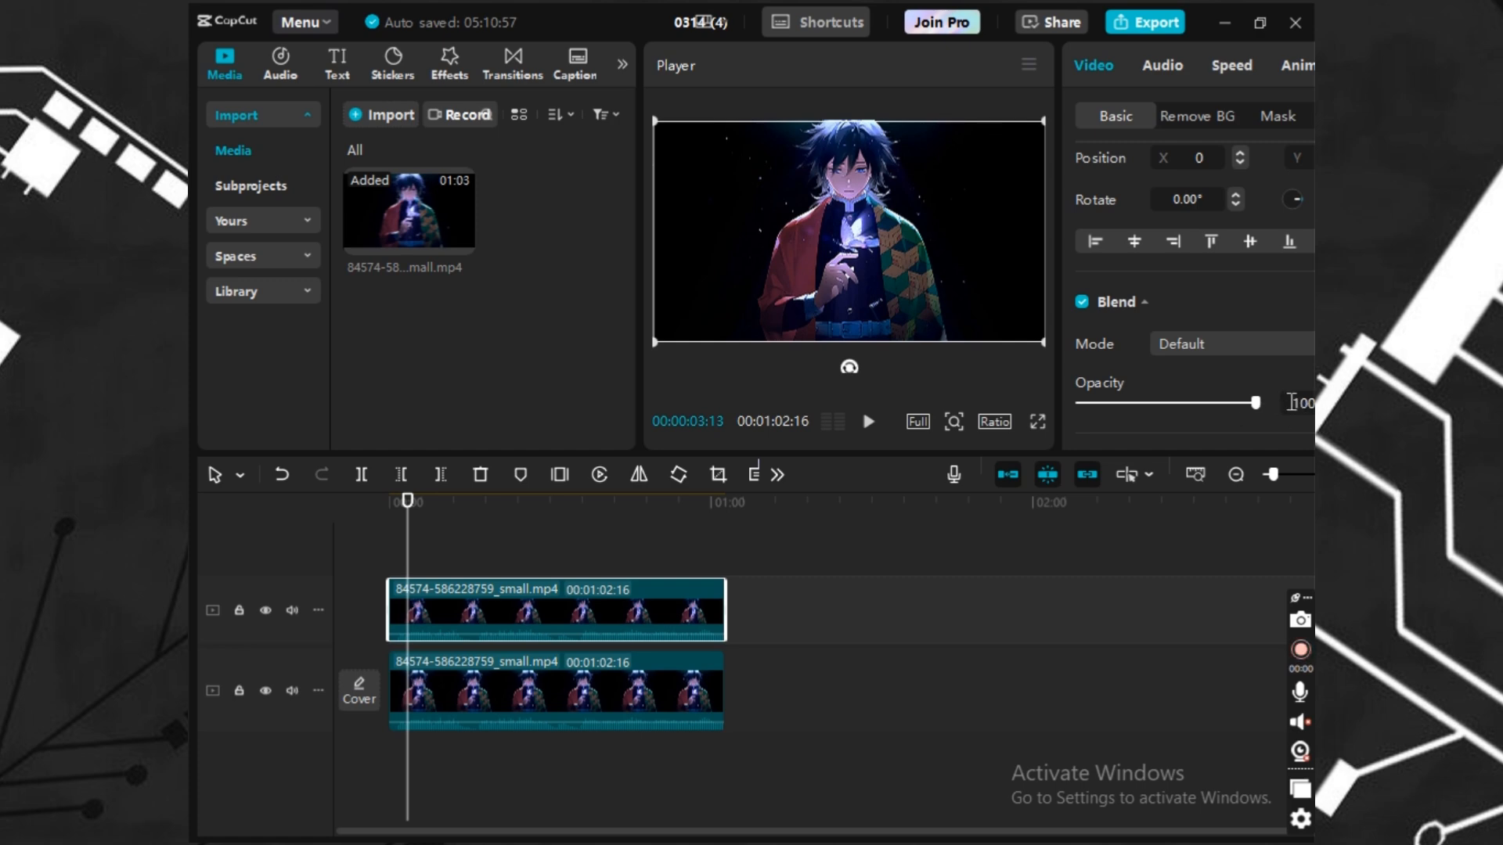
pyautogui.click(1193, 348)
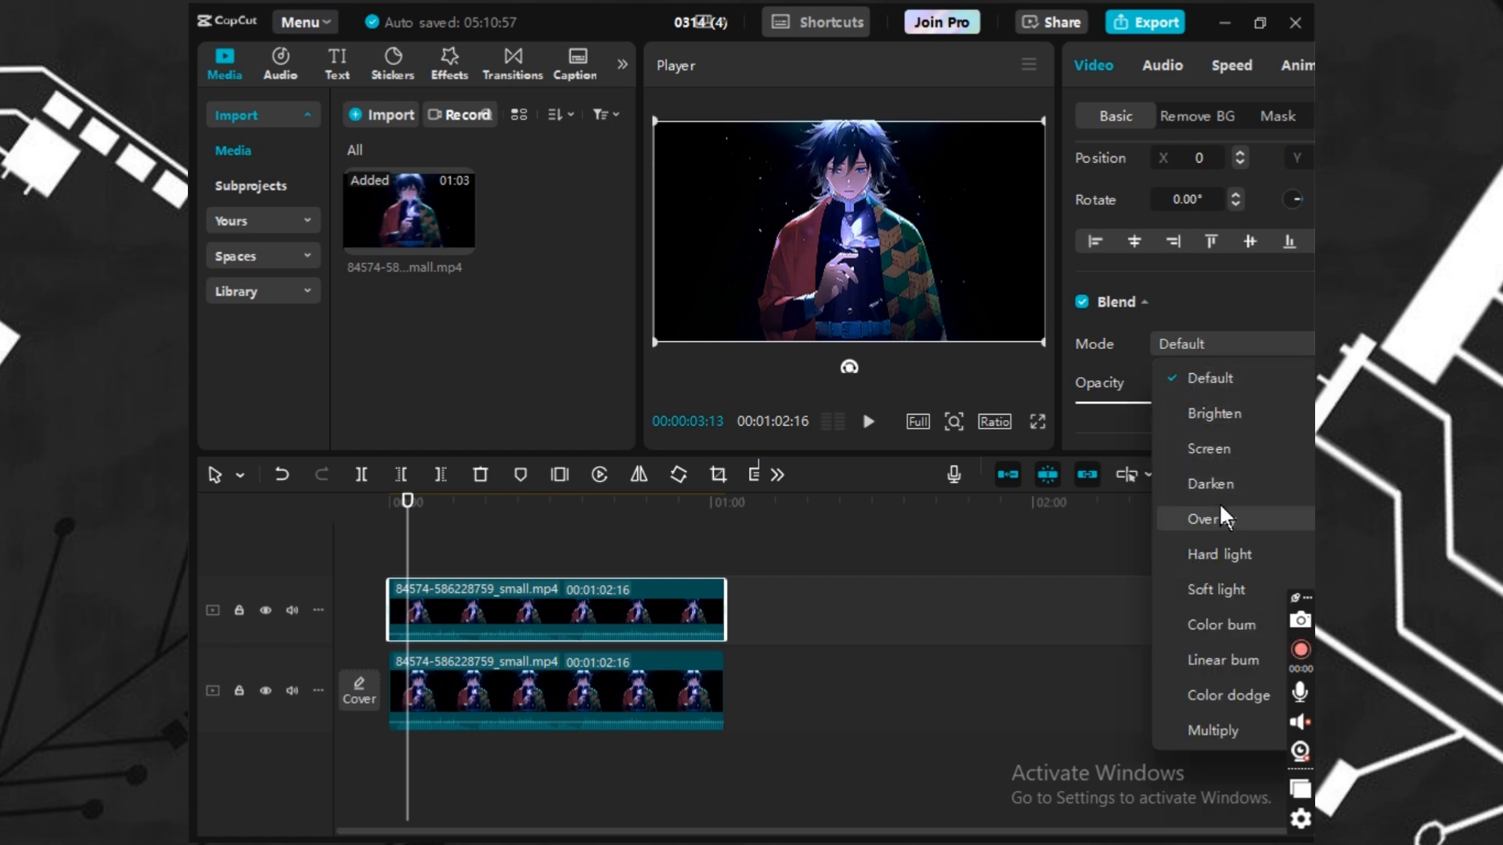
pyautogui.click(1244, 696)
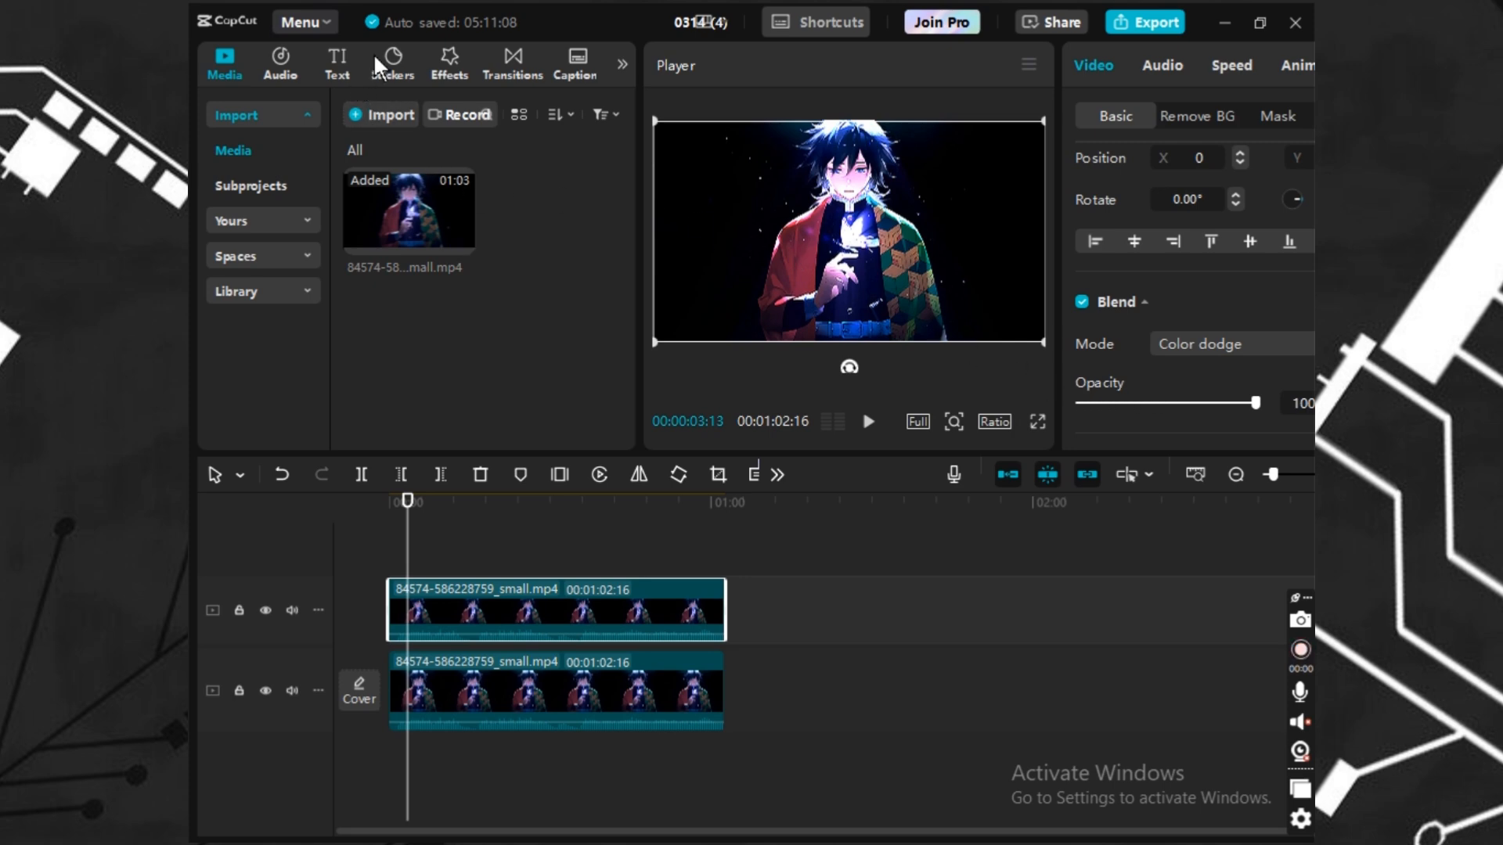
# Search the video effects for "the glow".
pyautogui.click(387, 70)
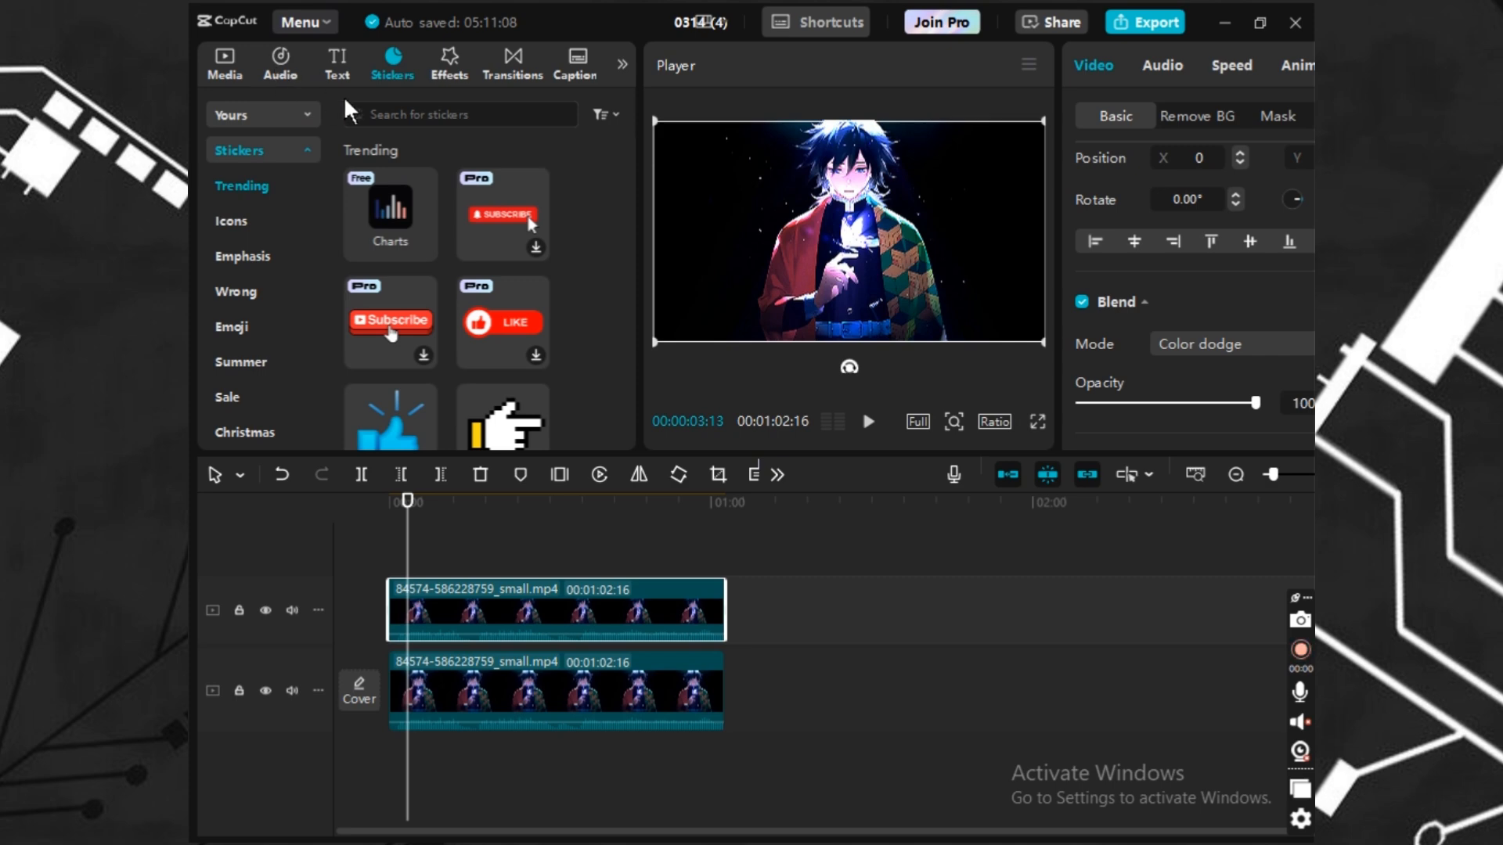
pyautogui.click(452, 70)
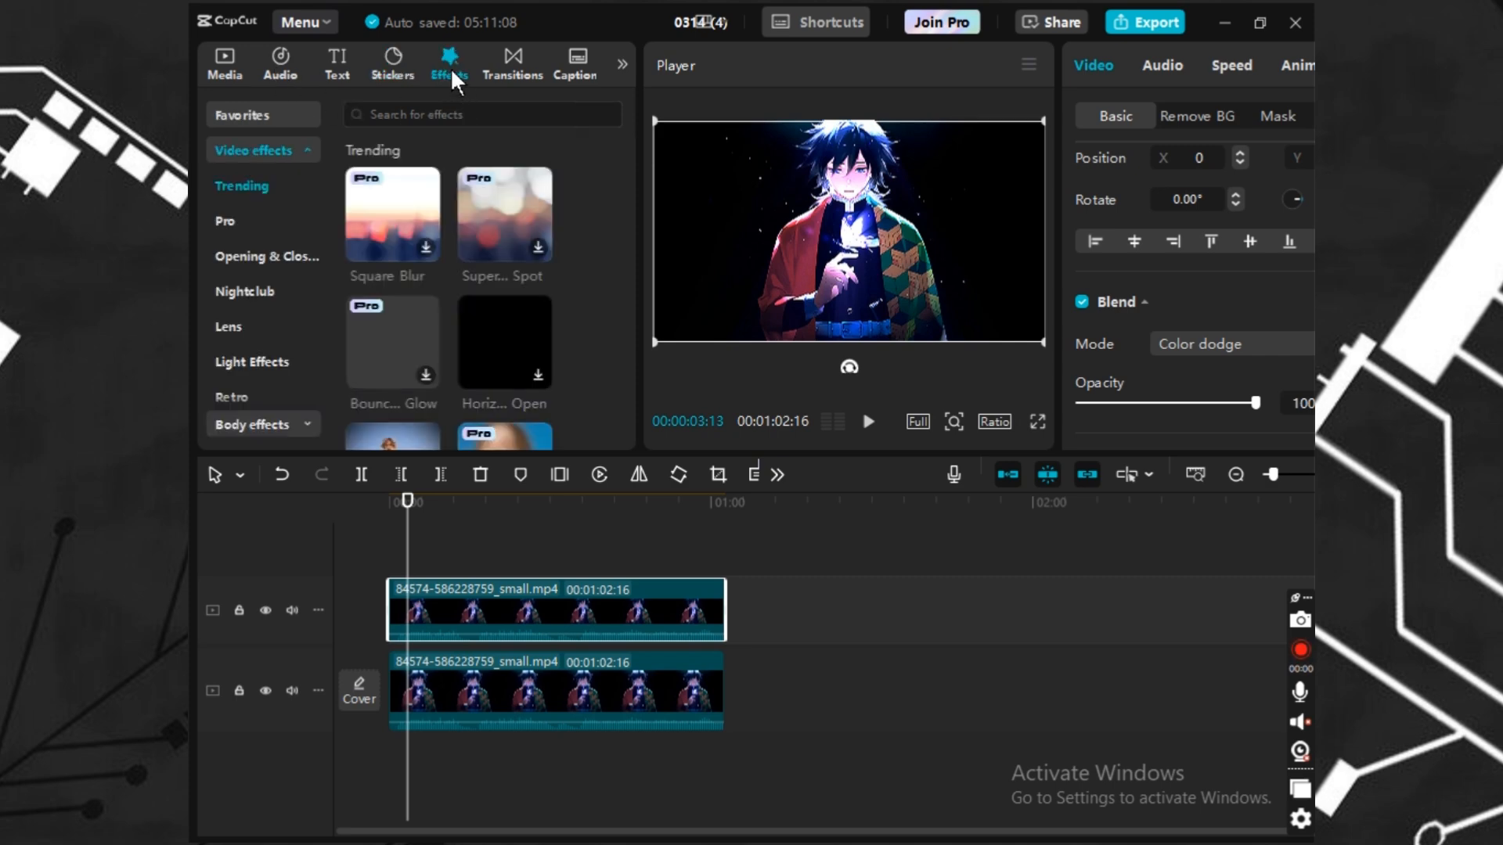
pyautogui.click(441, 115)
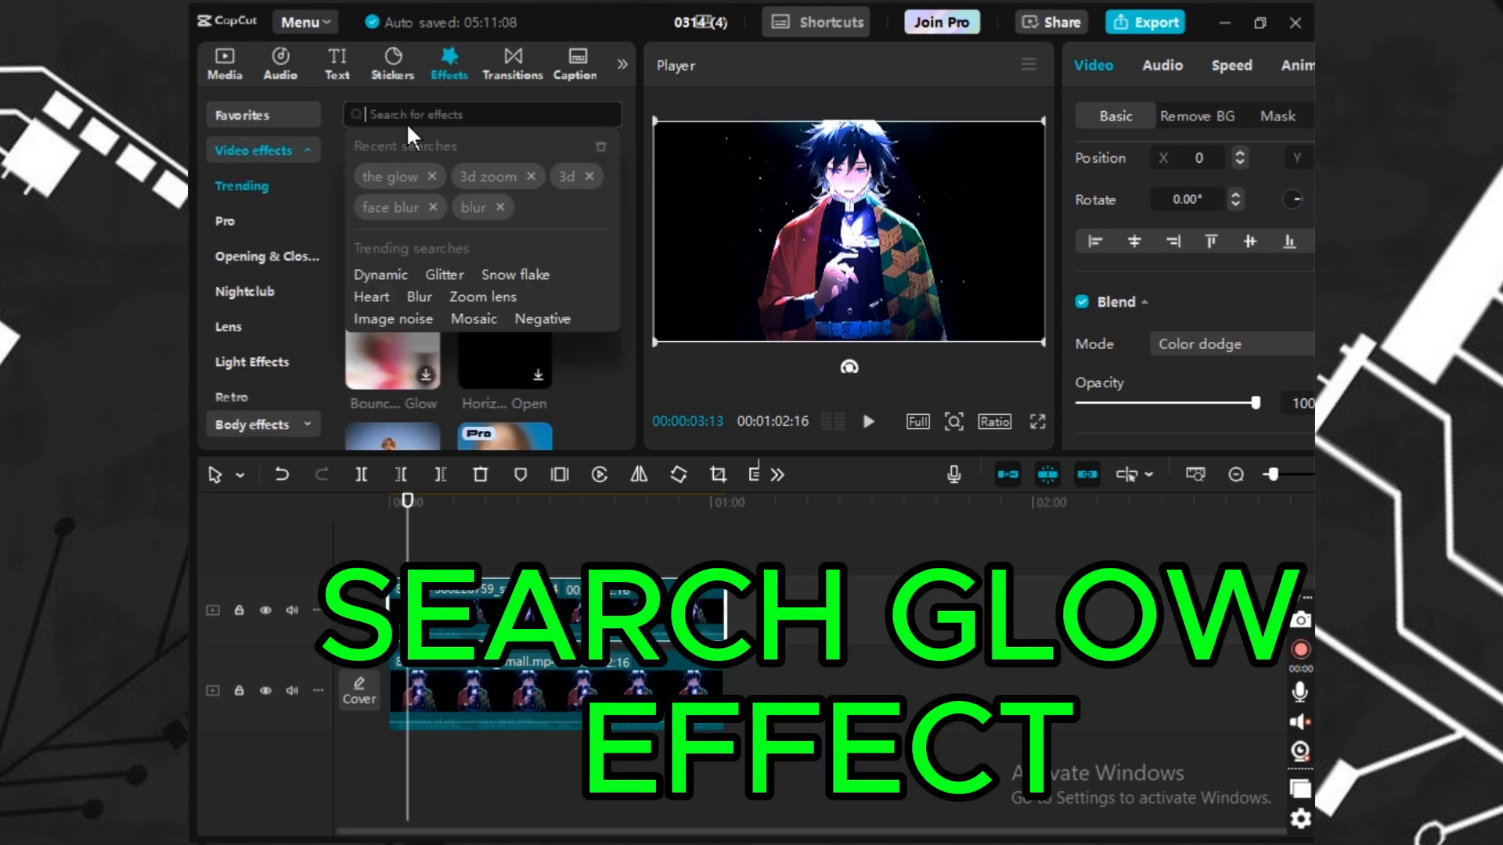
pyautogui.click(379, 178)
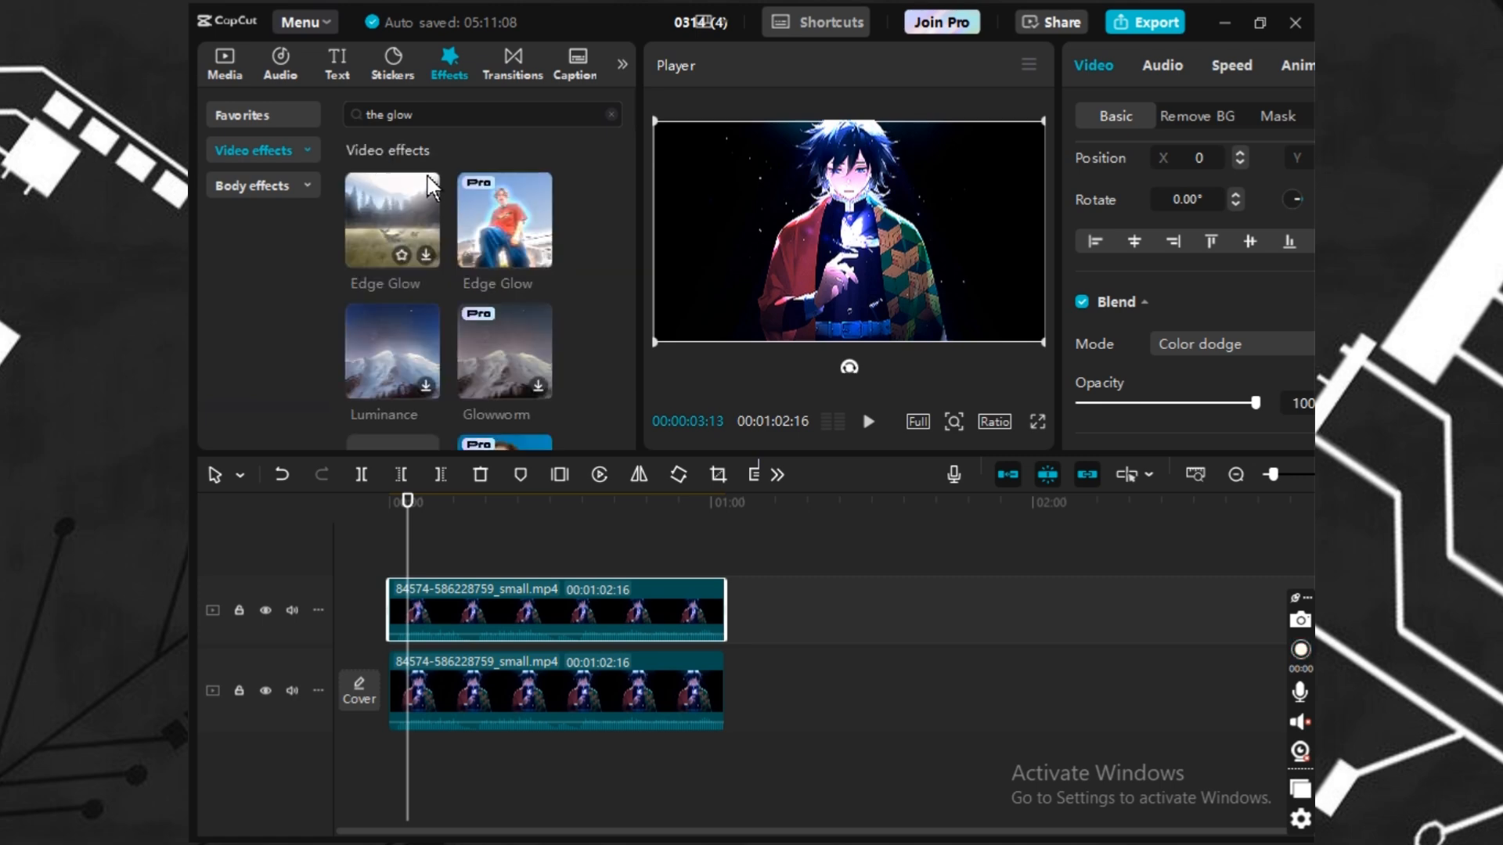
# Add the Edge Glow effect over both clips and raise its Glow to 81.
pyautogui.moveTo(505, 223); pyautogui.dragTo(720, 587)
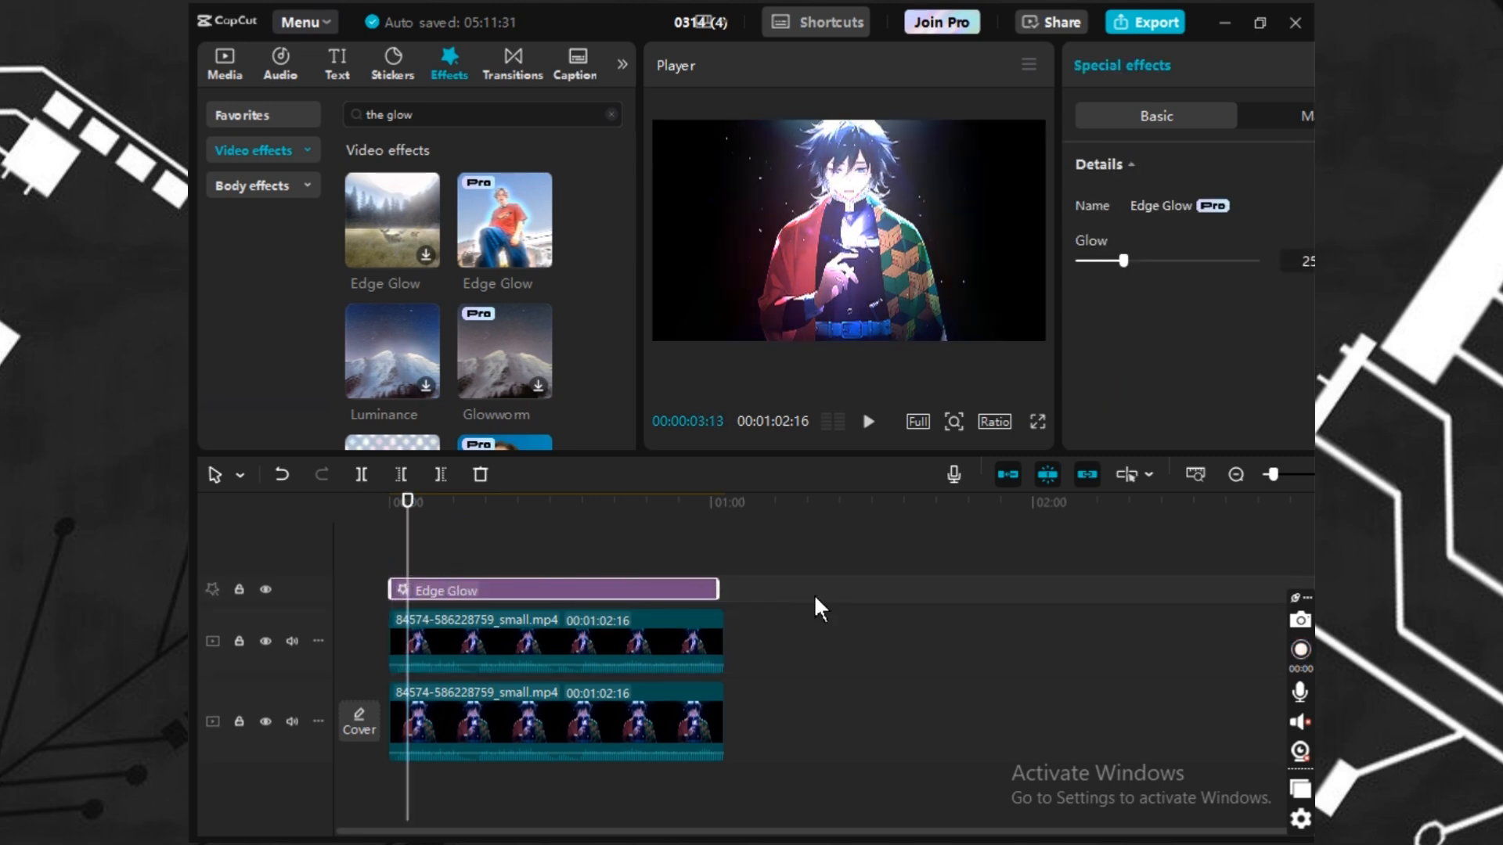
pyautogui.moveTo(1150, 260); pyautogui.dragTo(1224, 262)
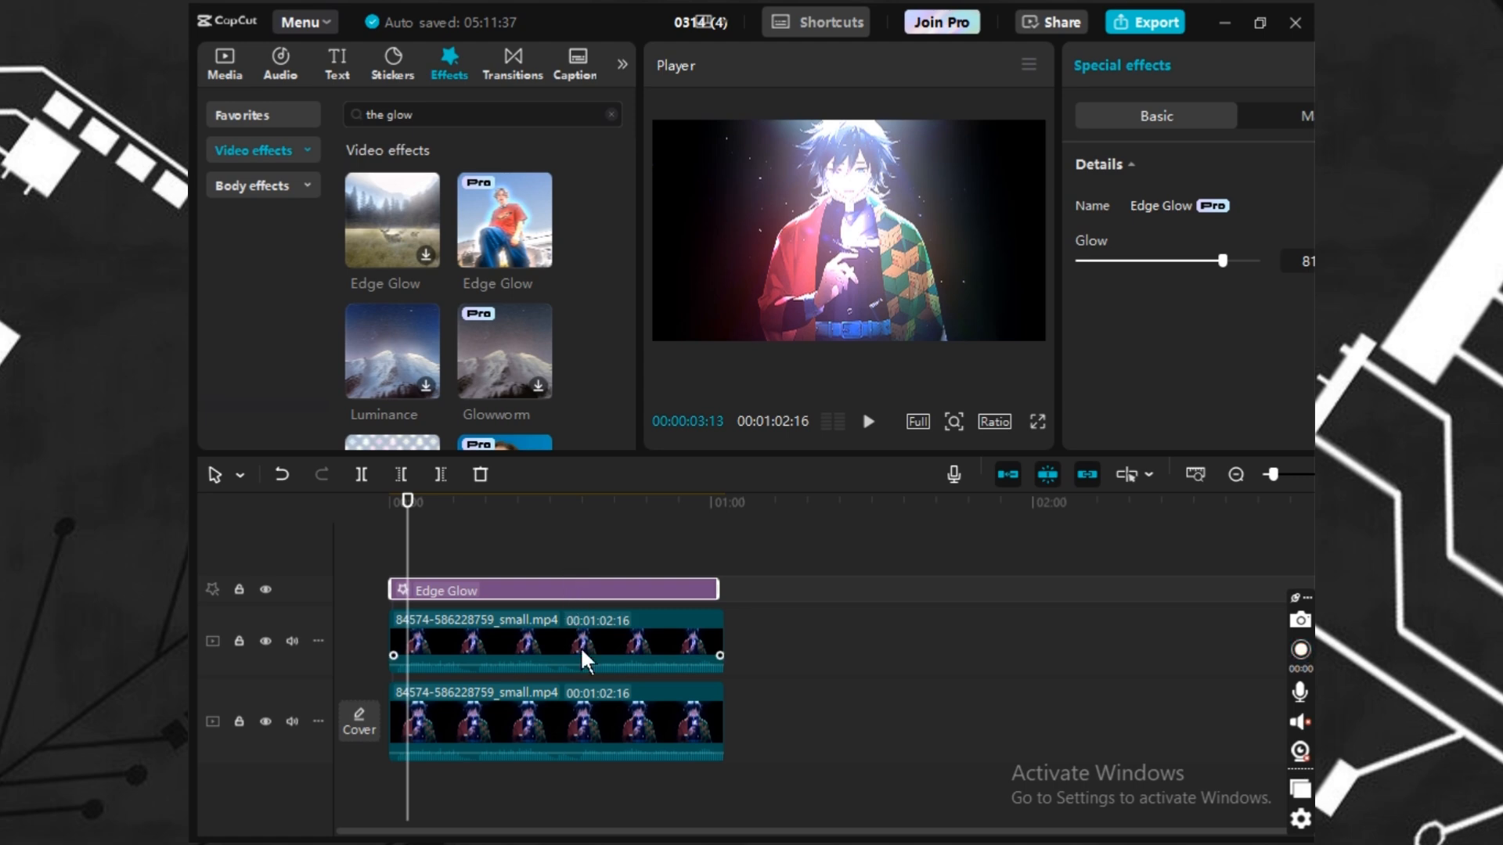
# Select the upper clip and set its Exposure adjustment to 24.
pyautogui.click(626, 626)
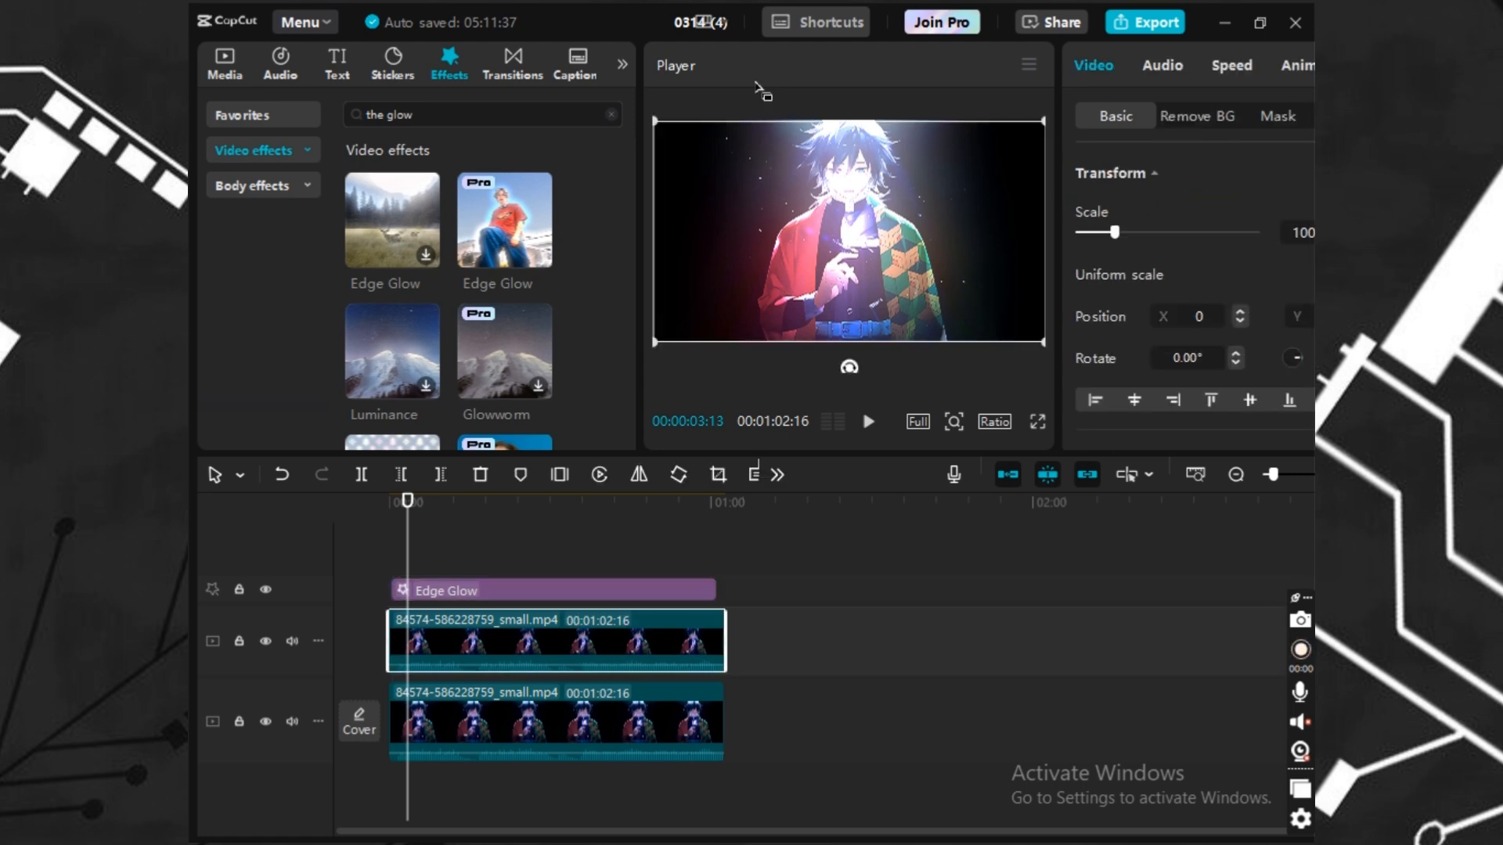
pyautogui.moveTo(591, 19); pyautogui.dragTo(469, 35)
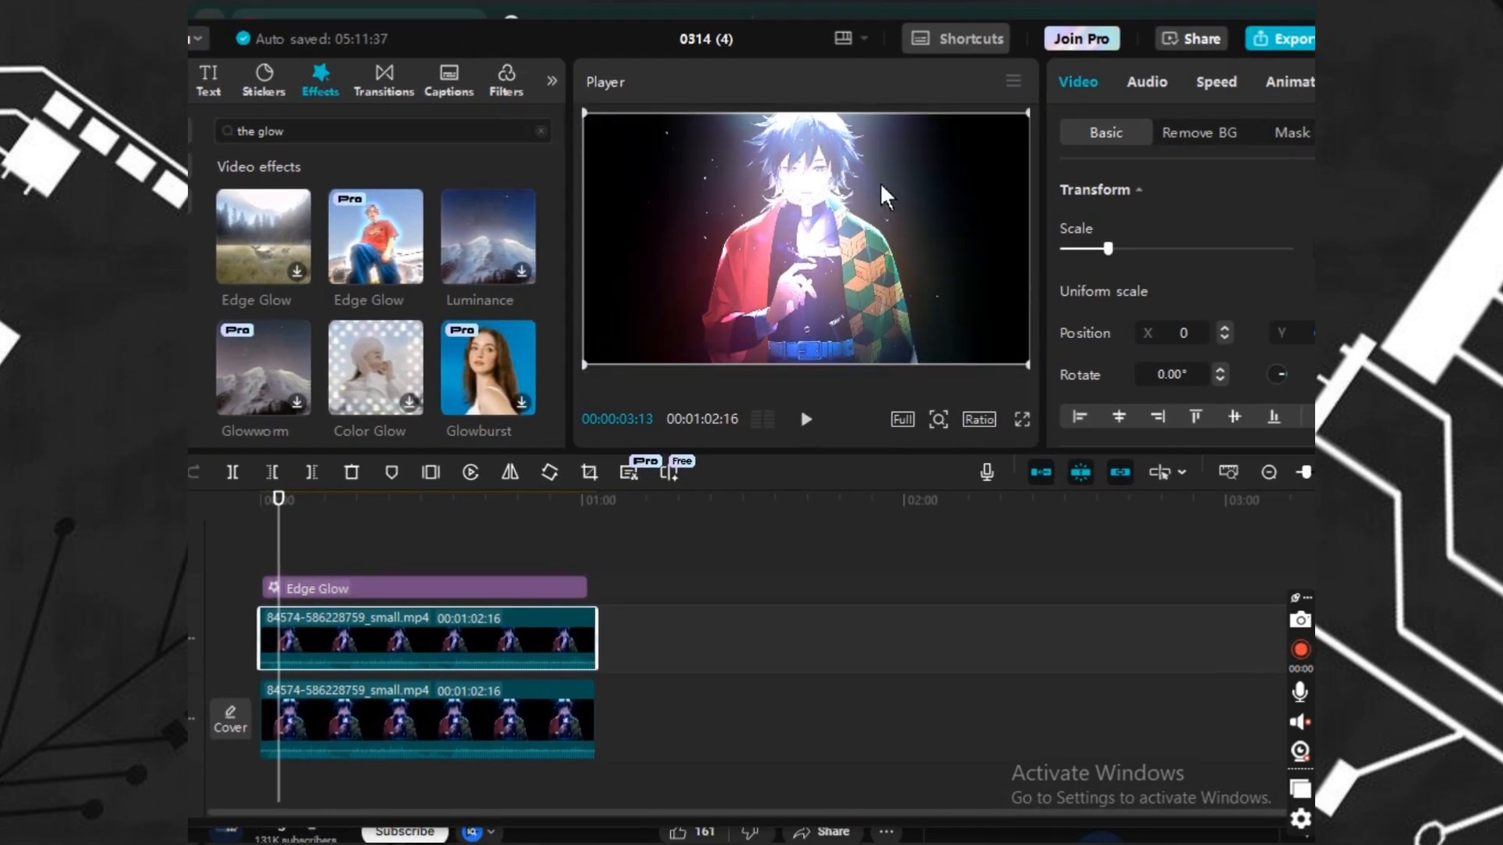
pyautogui.moveTo(797, 43); pyautogui.dragTo(646, 59)
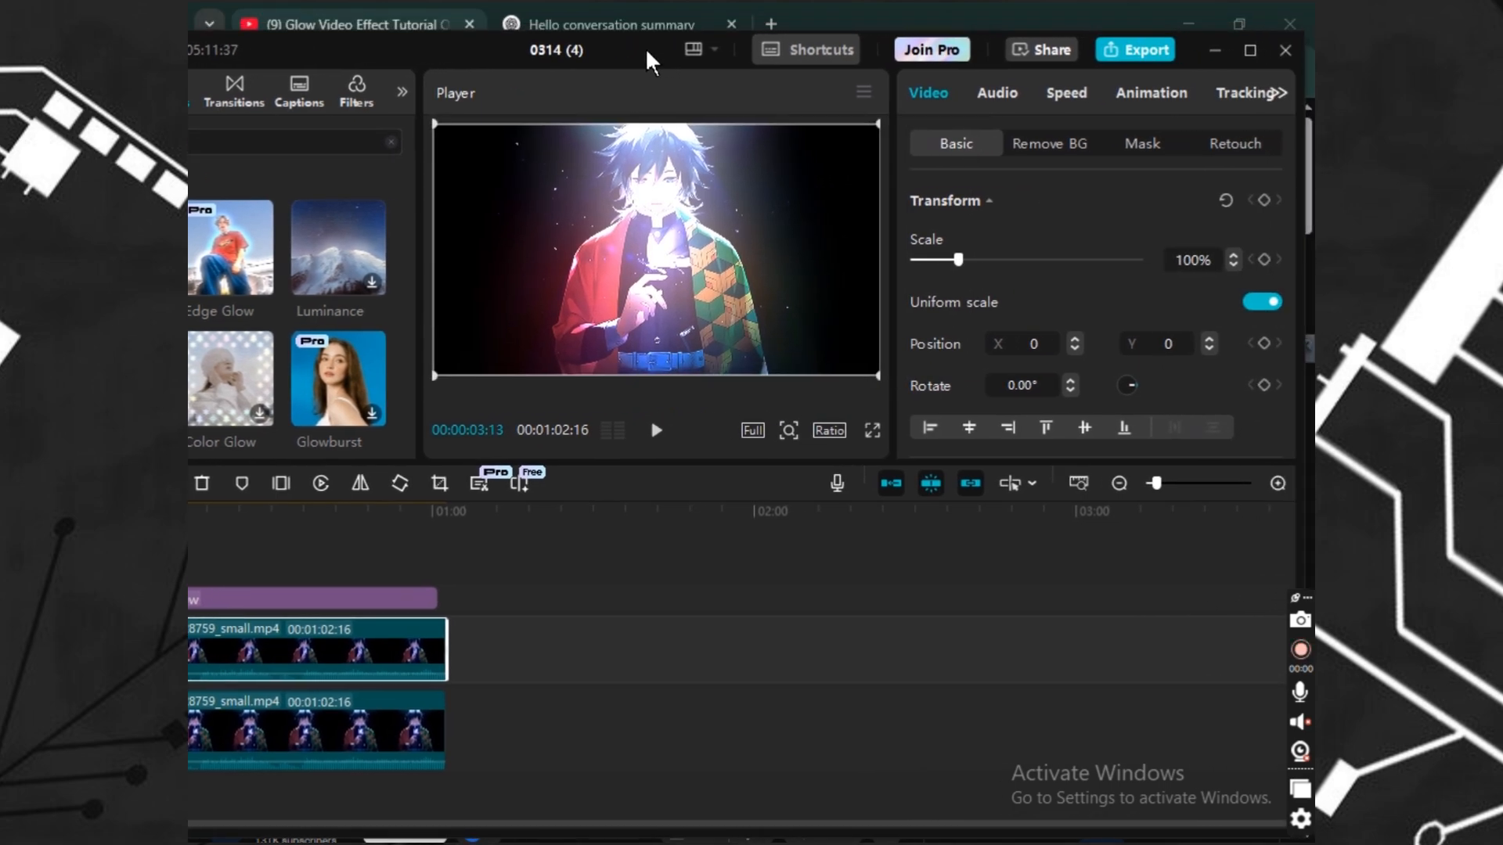
pyautogui.click(1276, 93)
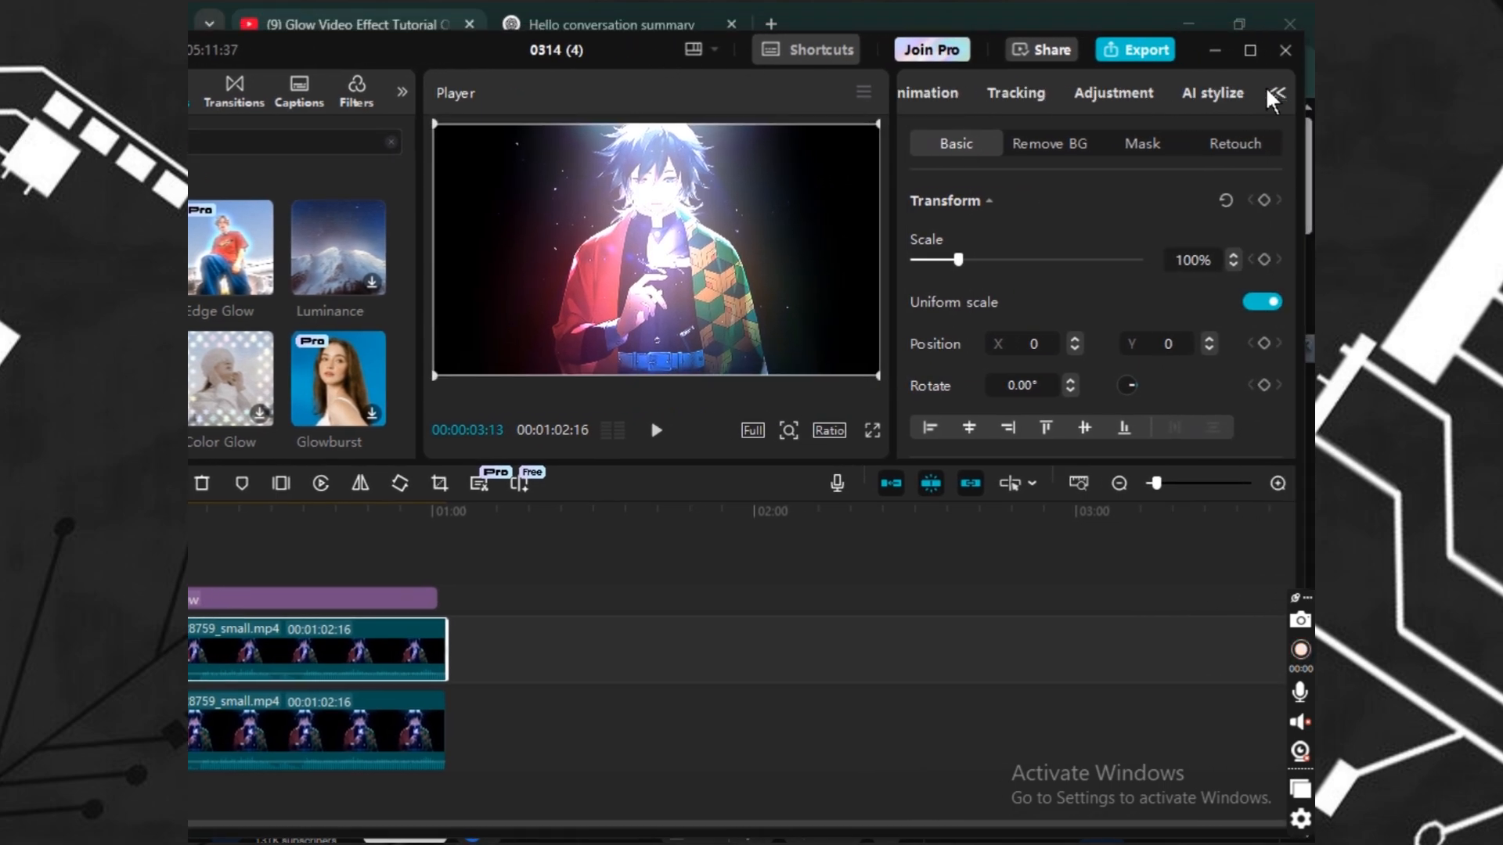
pyautogui.click(1114, 94)
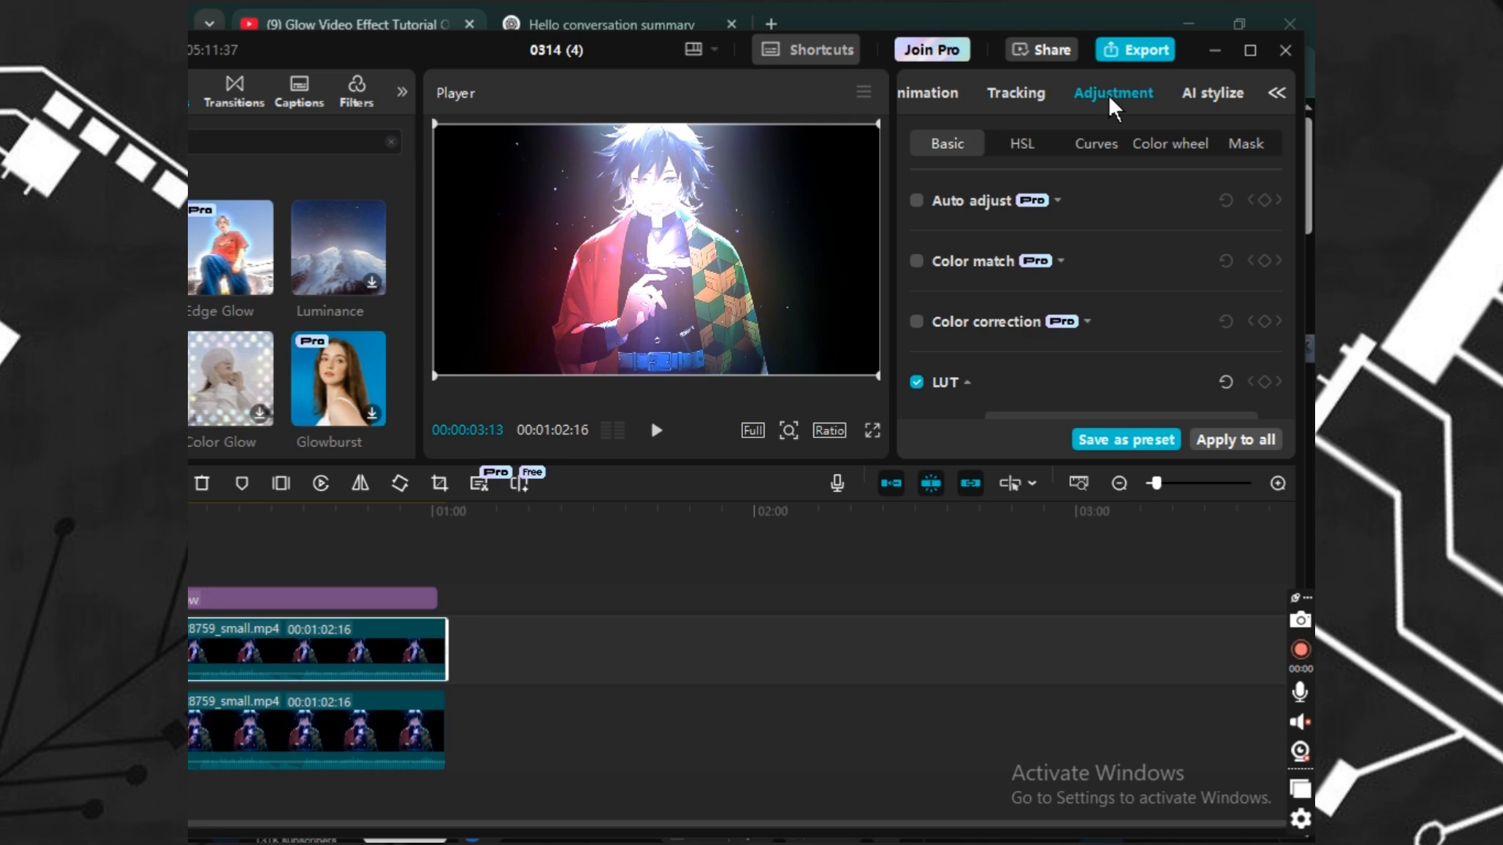
pyautogui.scroll(-5, 1080, 296)
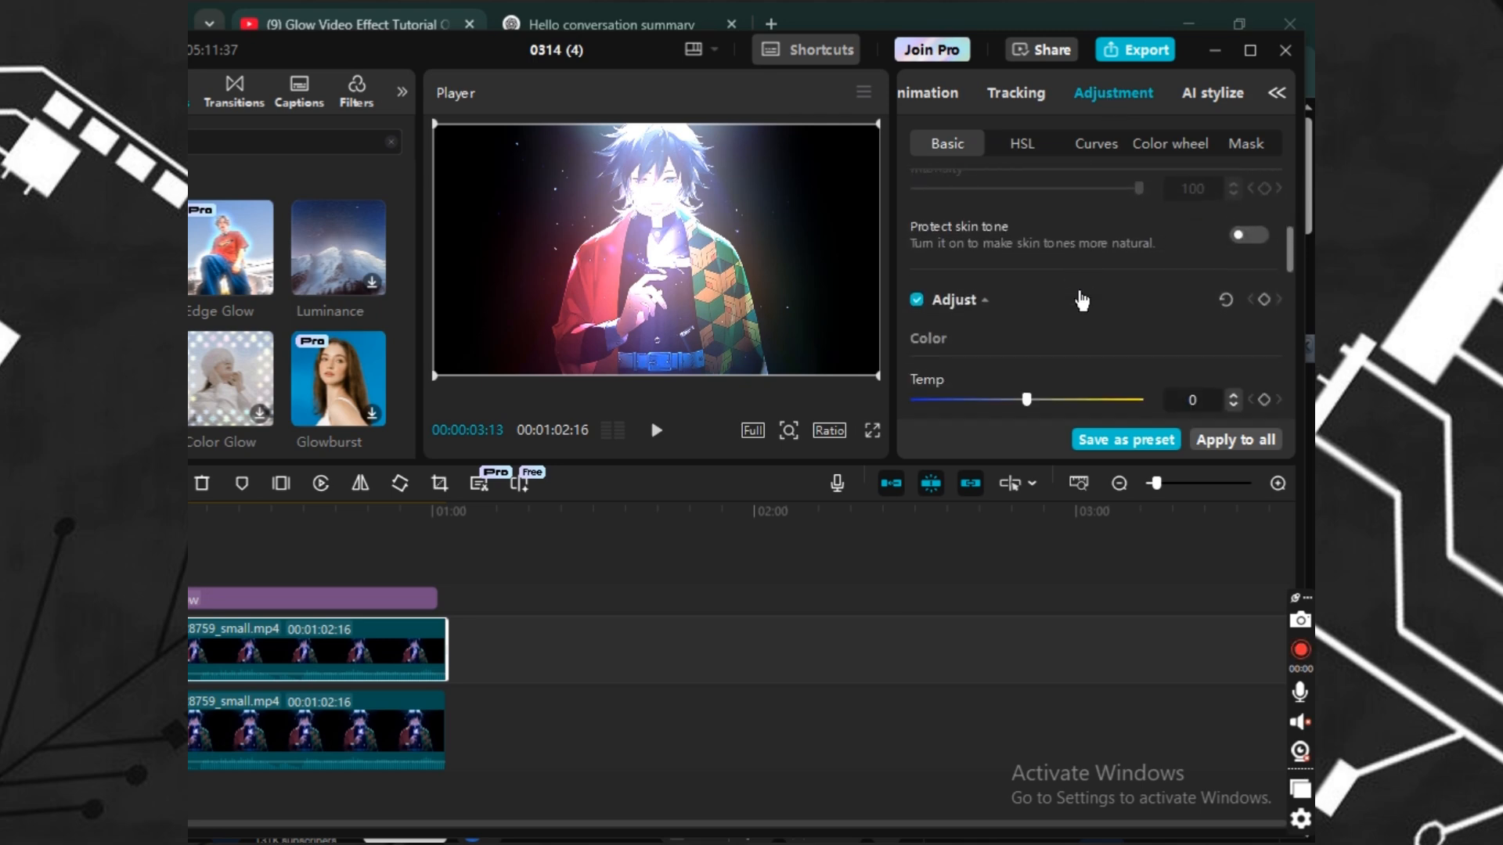
pyautogui.scroll(-6, 1080, 297)
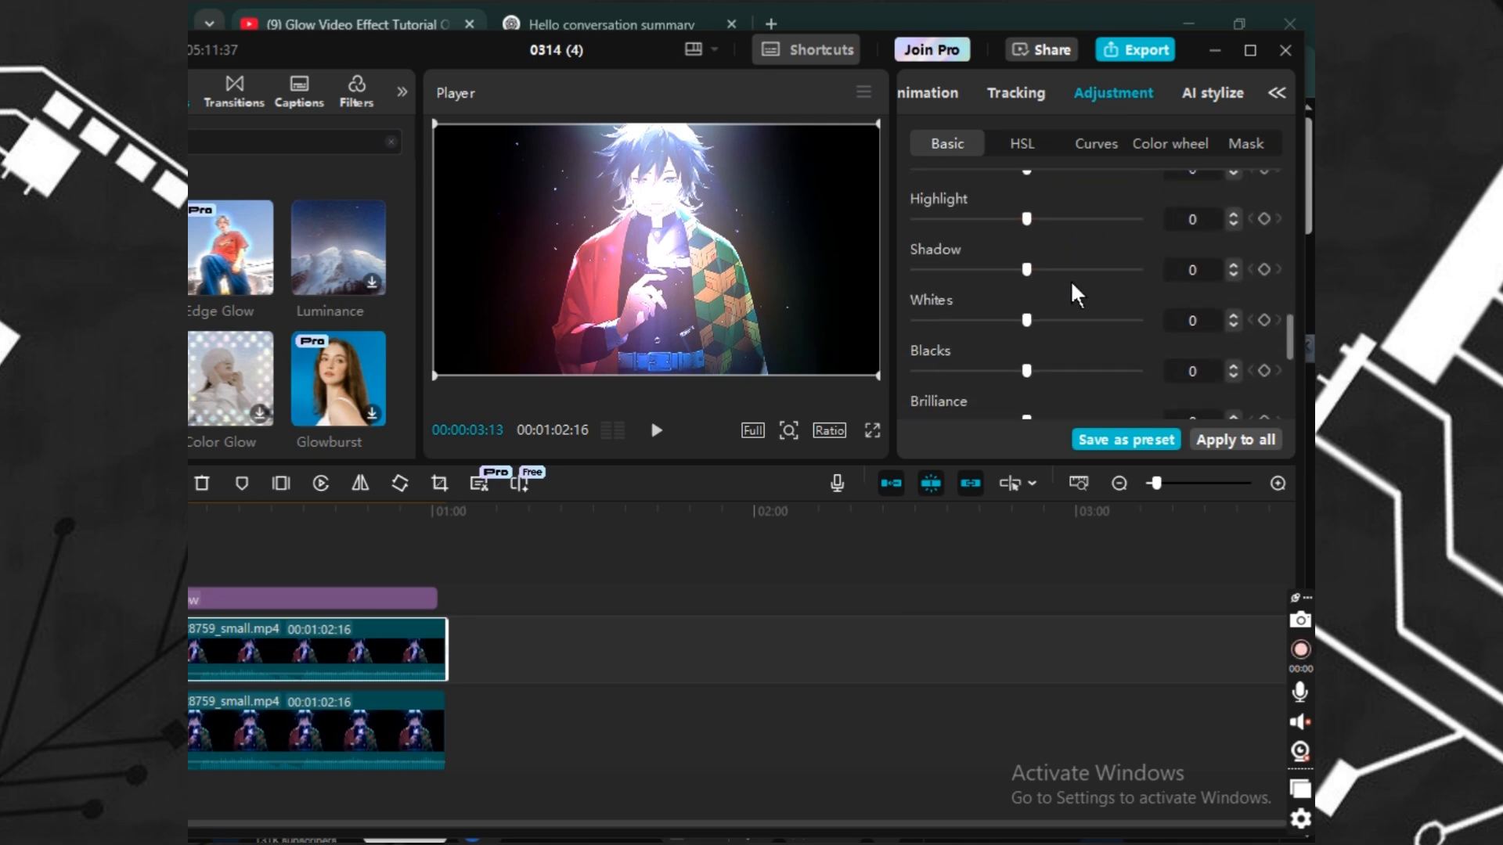
pyautogui.scroll(3, 1048, 286)
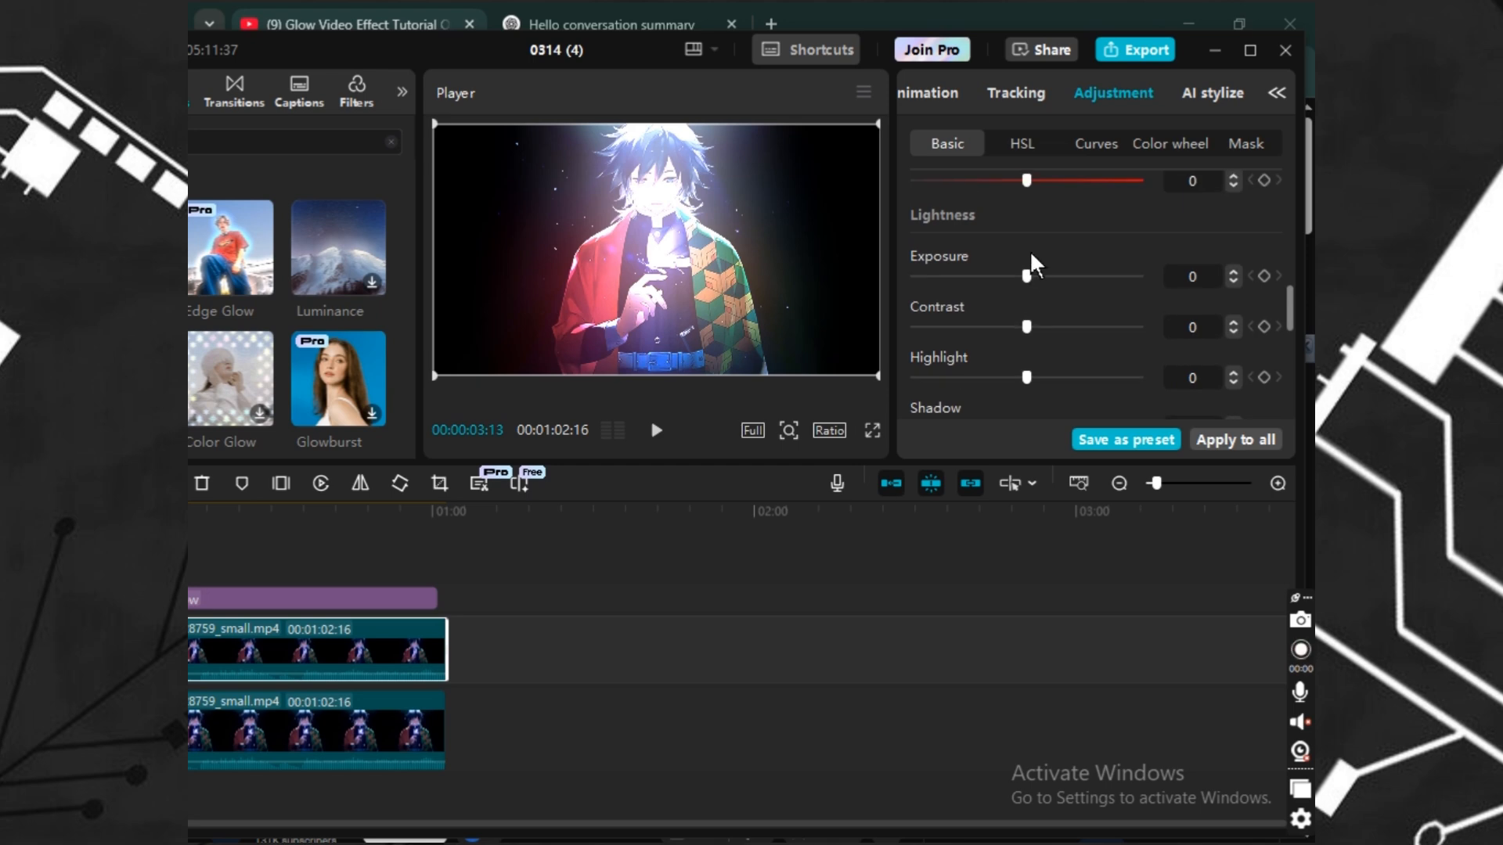
pyautogui.moveTo(1021, 278); pyautogui.dragTo(1079, 279)
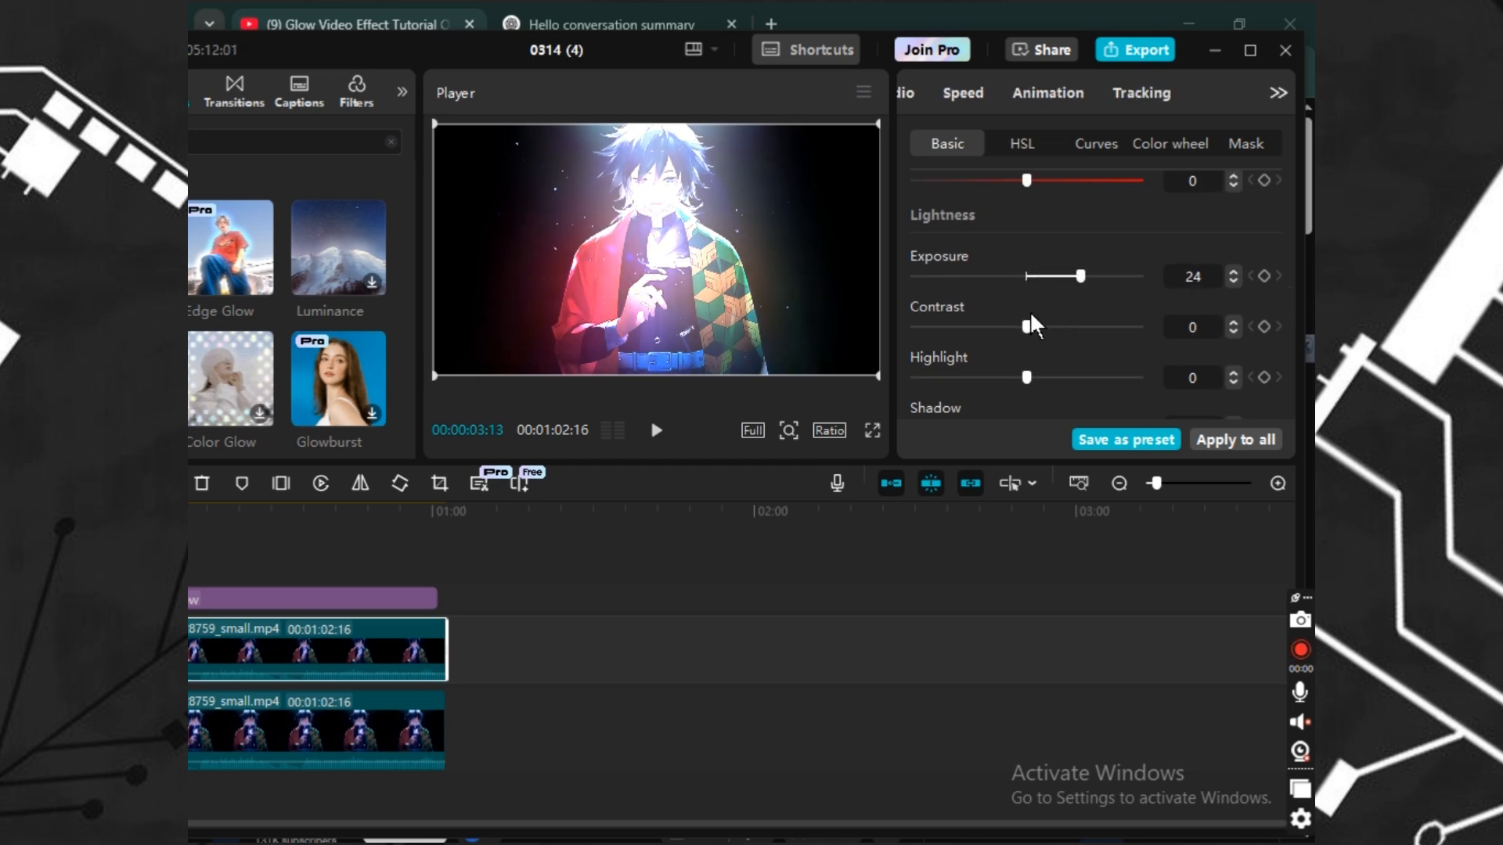
# Lower the upper clip's Saturation and raise its Blacks level.
pyautogui.scroll(1, 1017, 322)
pyautogui.moveTo(1026, 331); pyautogui.dragTo(959, 272)
pyautogui.scroll(-2, 1024, 301)
pyautogui.scroll(-2, 1049, 281)
pyautogui.scroll(-2, 1034, 278)
pyautogui.scroll(-2, 1034, 258)
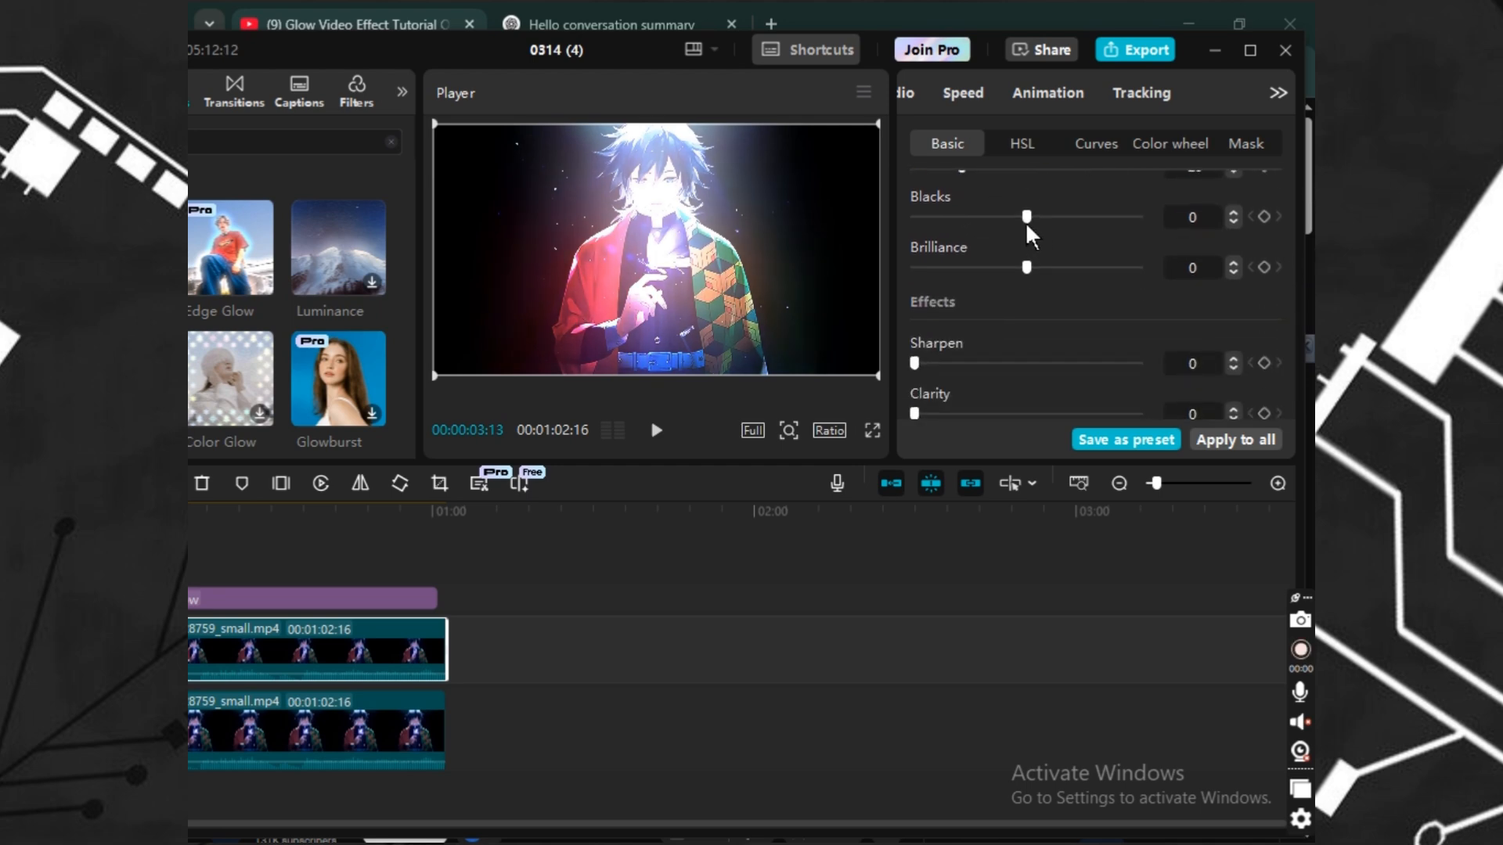
pyautogui.moveTo(1026, 216); pyautogui.dragTo(1080, 209)
# Set the upper clip's Sharpen to 34 and Clarity to 71.
pyautogui.scroll(-2, 1010, 251)
pyautogui.scroll(-1, 1026, 216)
pyautogui.scroll(-1, 1026, 217)
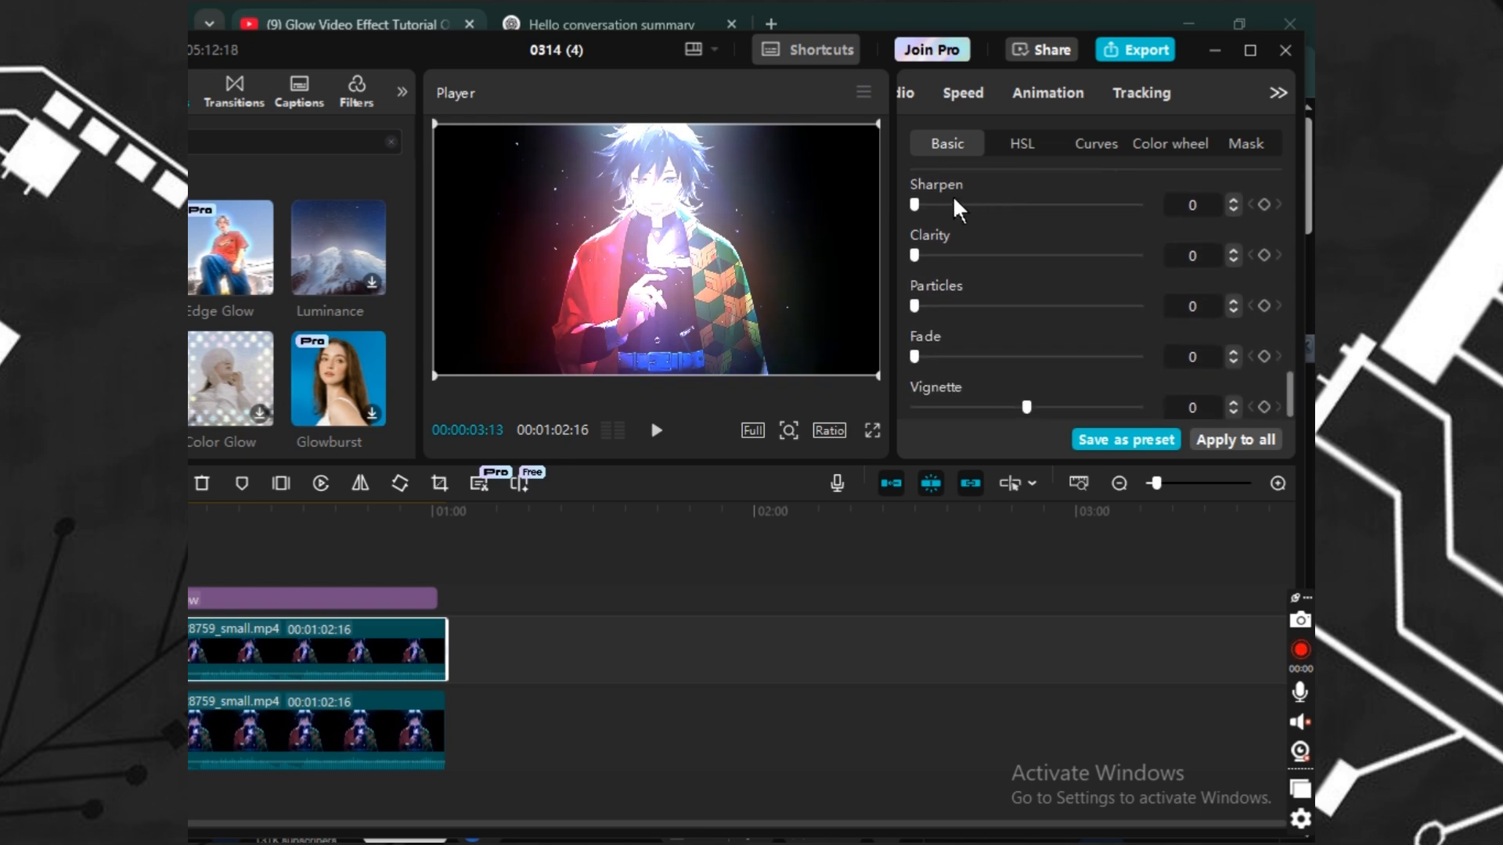
pyautogui.moveTo(950, 204); pyautogui.dragTo(1074, 256)
pyautogui.click(967, 255)
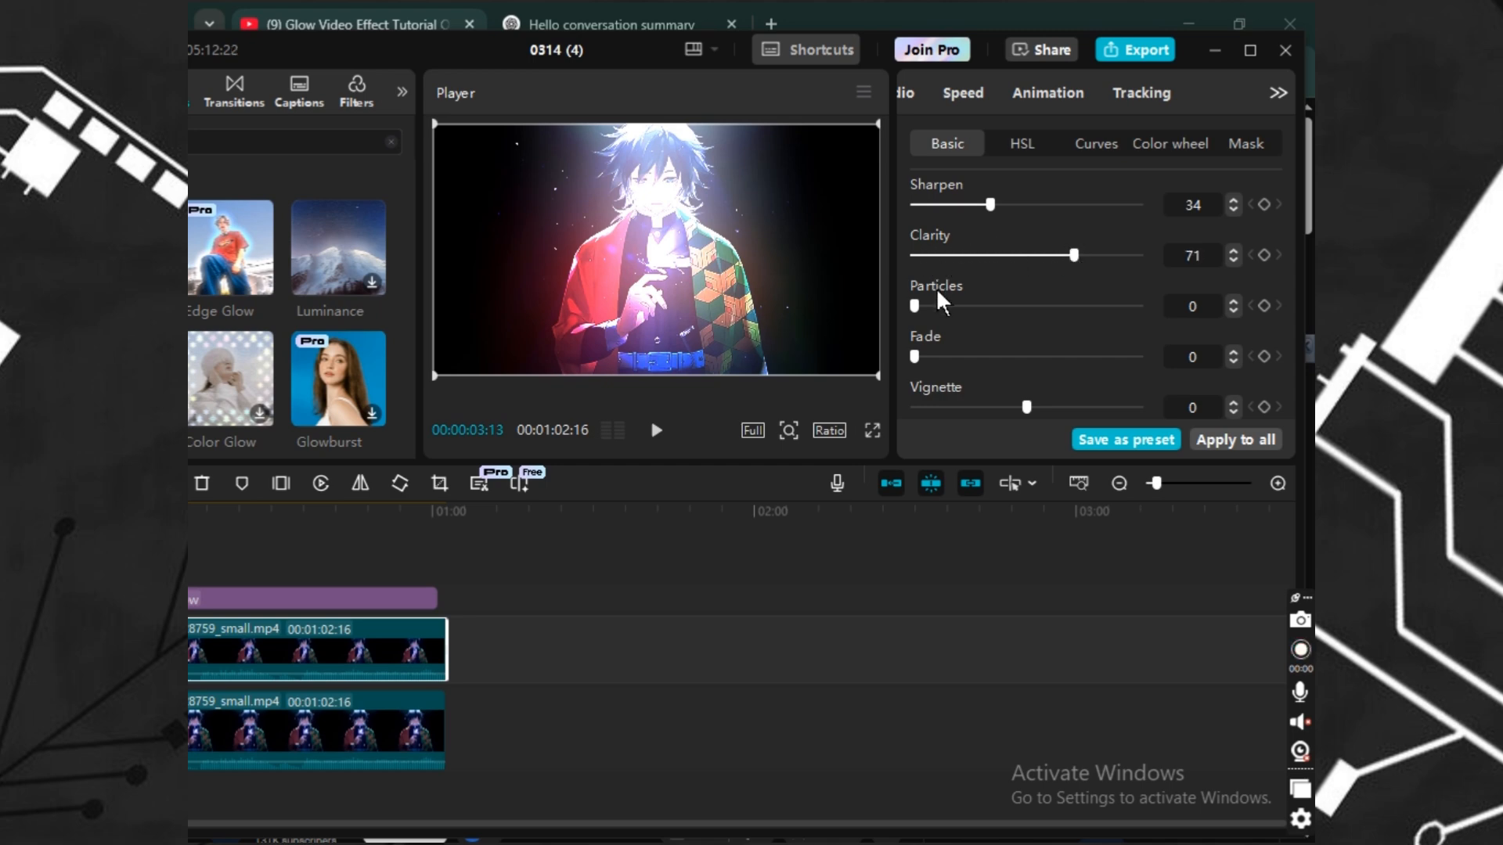
# Set Particles to 40 and Fade to 16, and lower the Vignette below zero.
pyautogui.moveTo(939, 302); pyautogui.dragTo(950, 356)
pyautogui.click(982, 354)
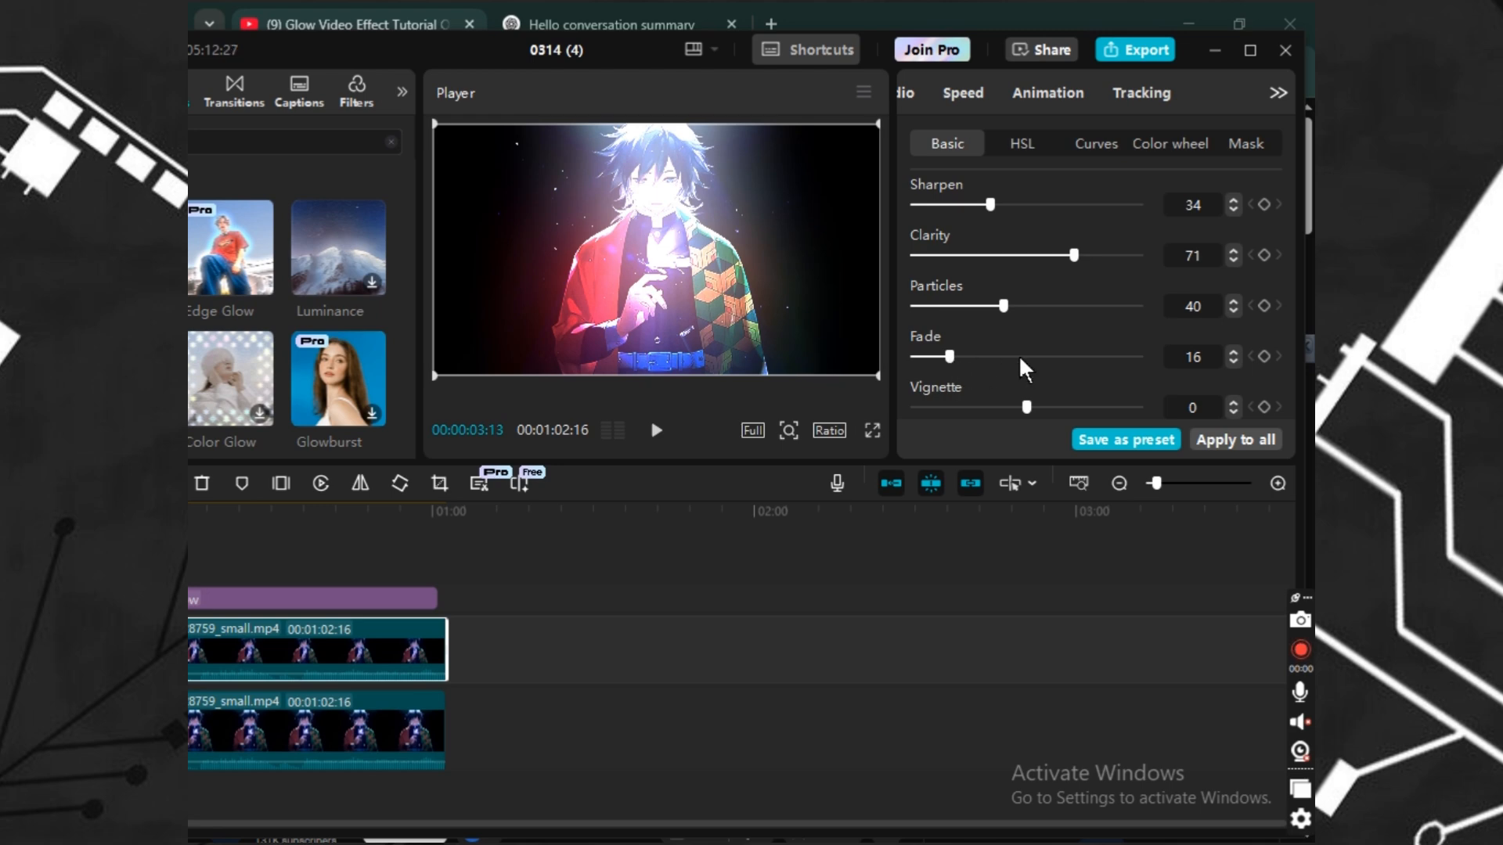
pyautogui.moveTo(1023, 405); pyautogui.dragTo(958, 408)
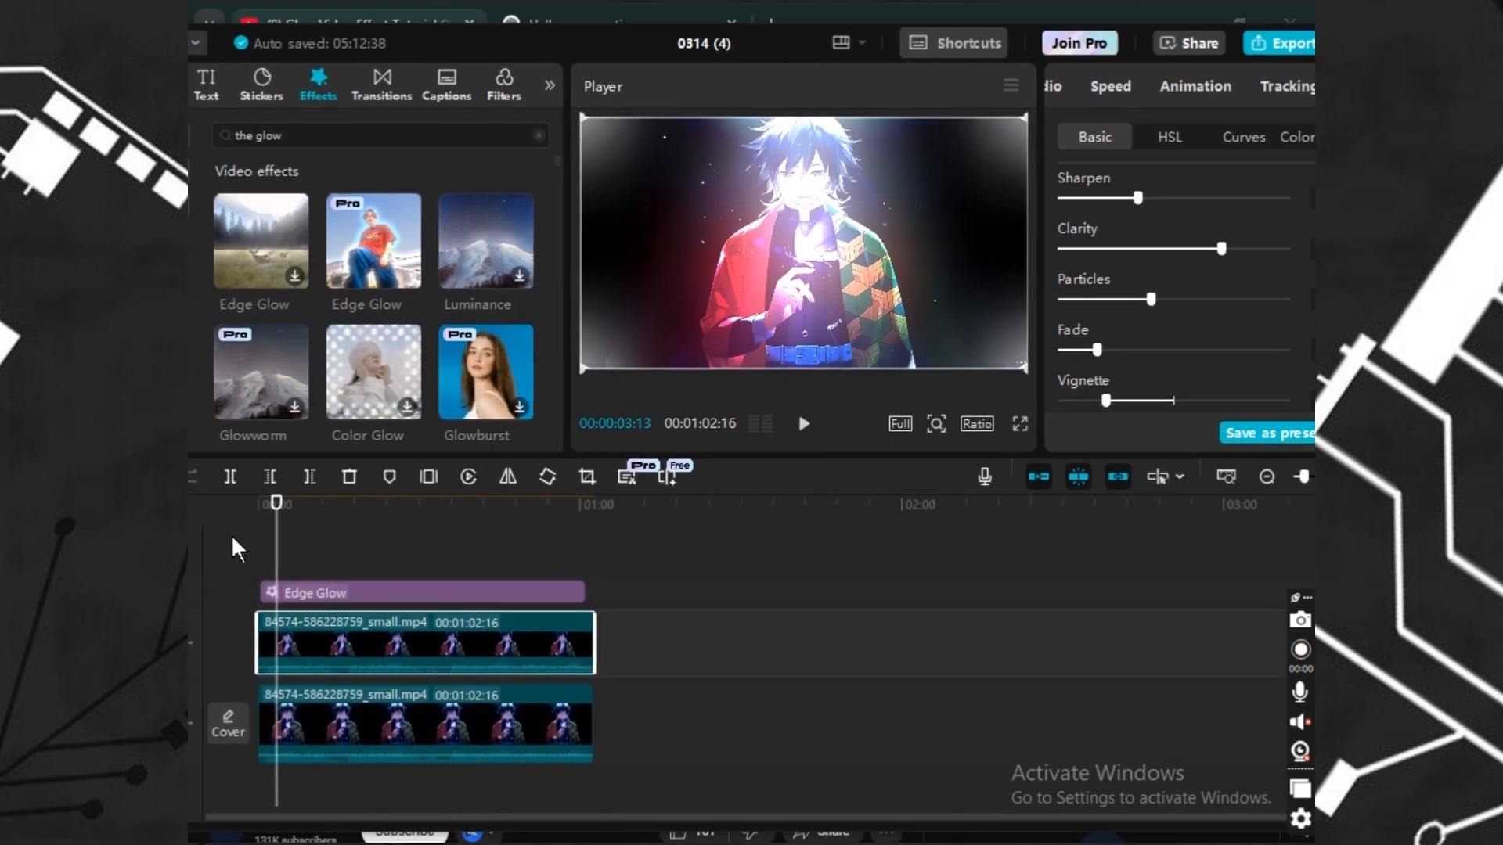
# Rewind to the start, select the Edge Glow effect and play back the edited video.
pyautogui.moveTo(282, 567); pyautogui.dragTo(251, 570)
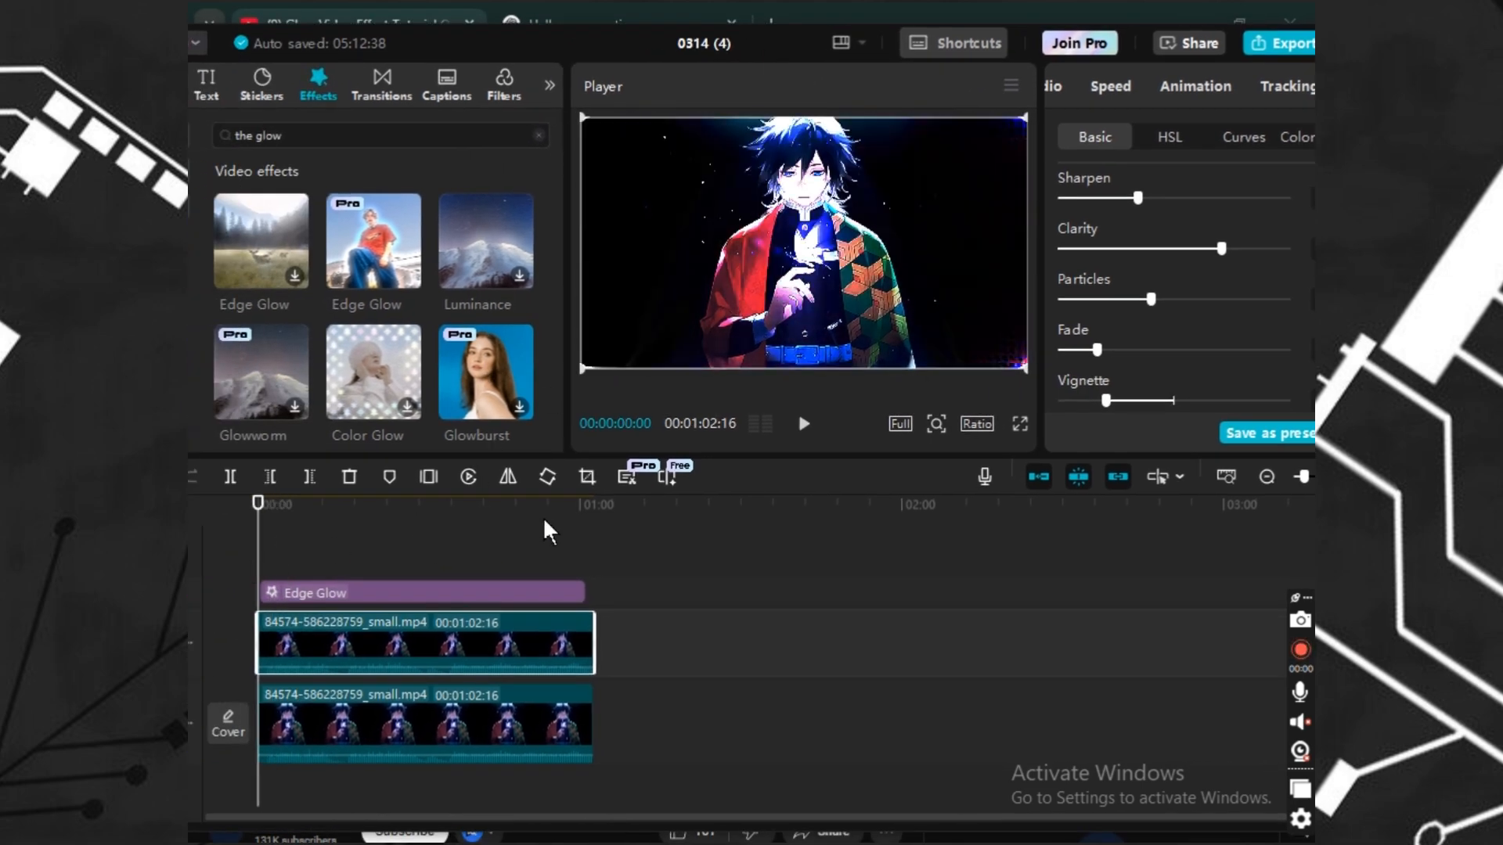
pyautogui.click(291, 593)
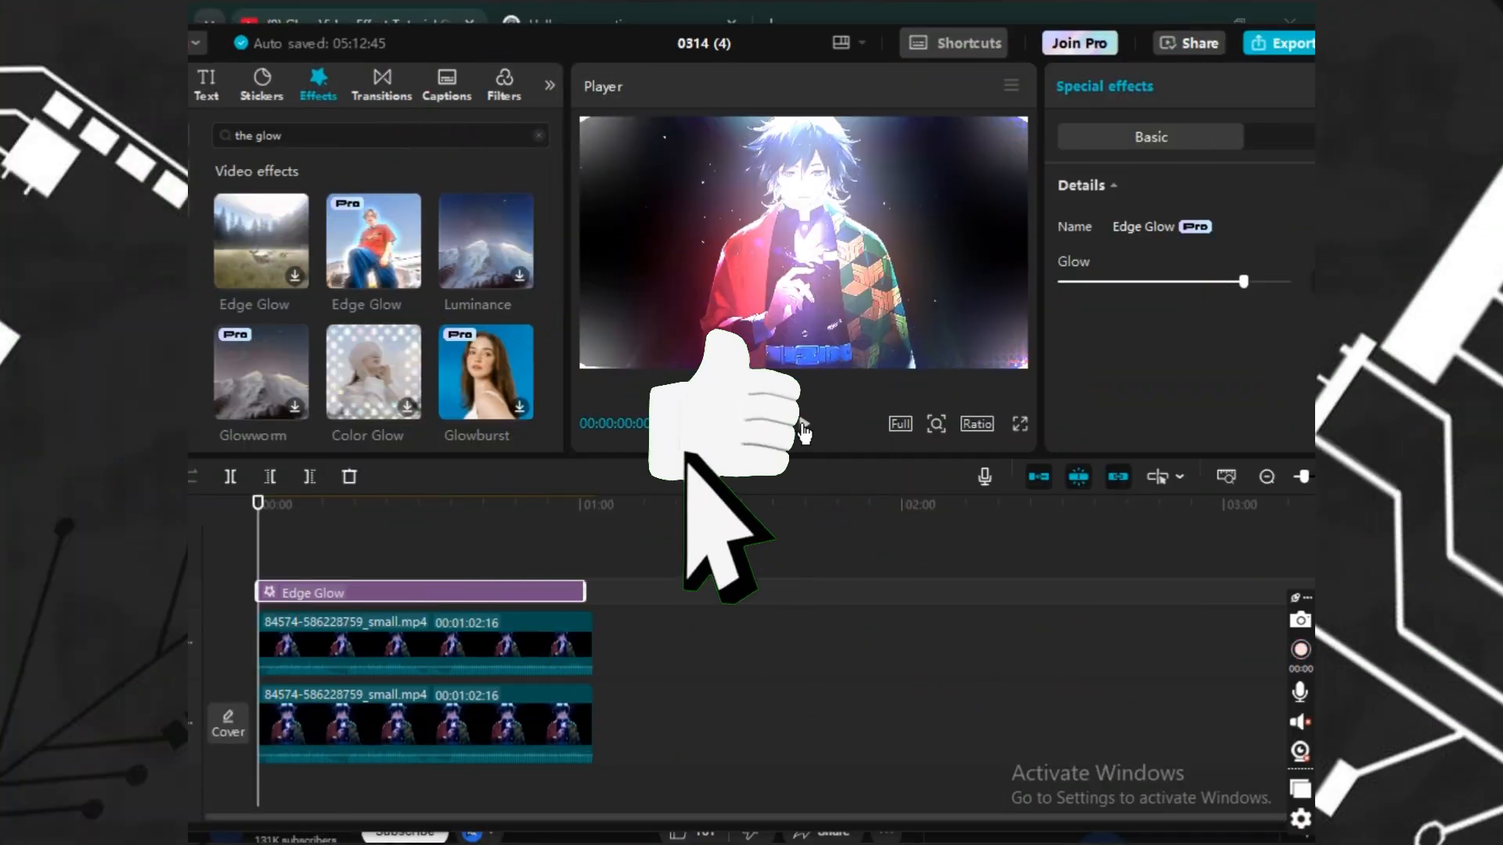
pyautogui.click(804, 430)
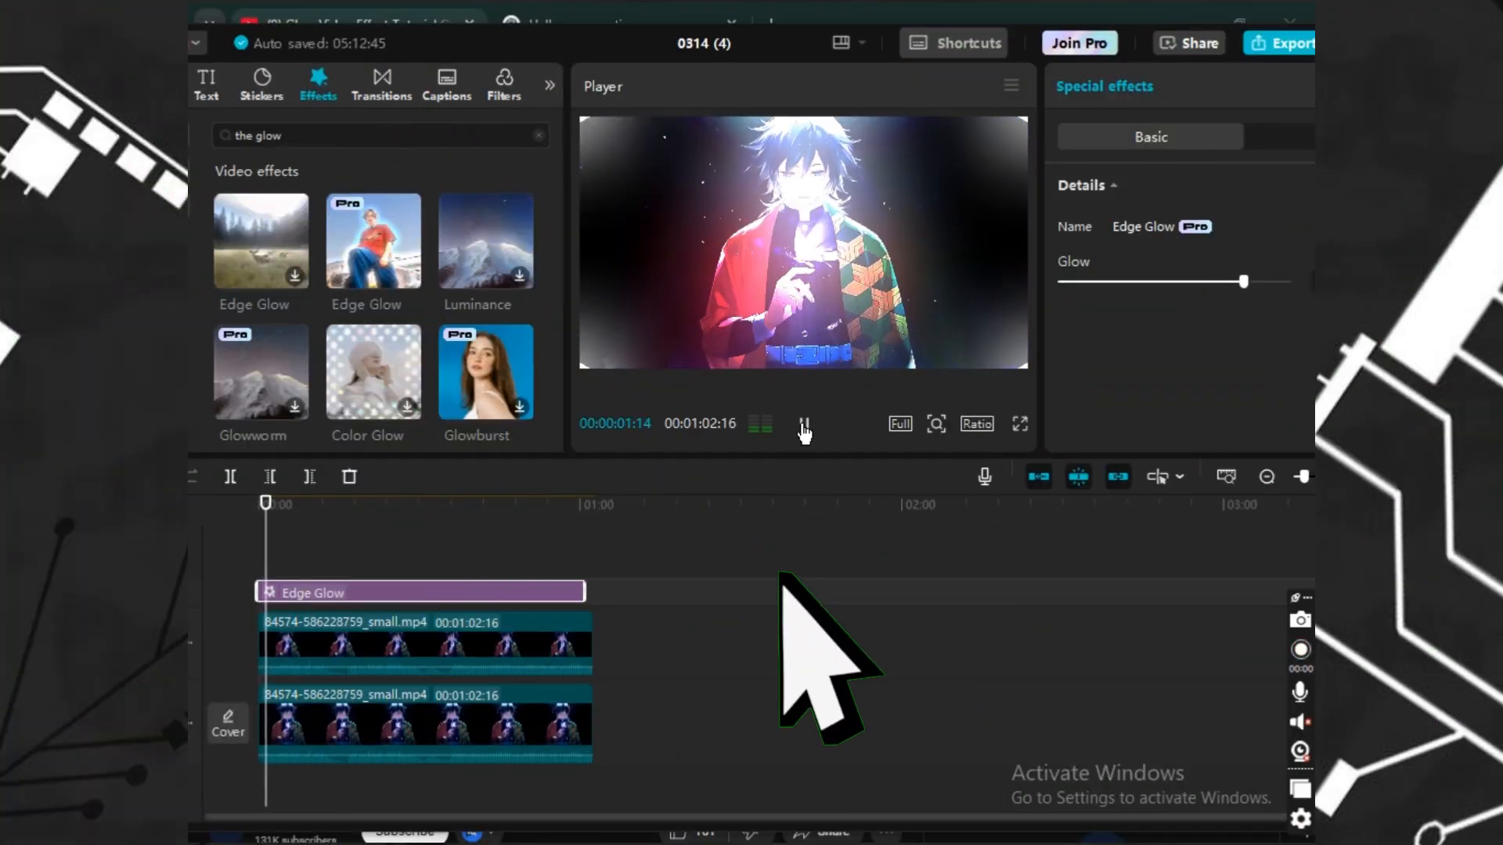